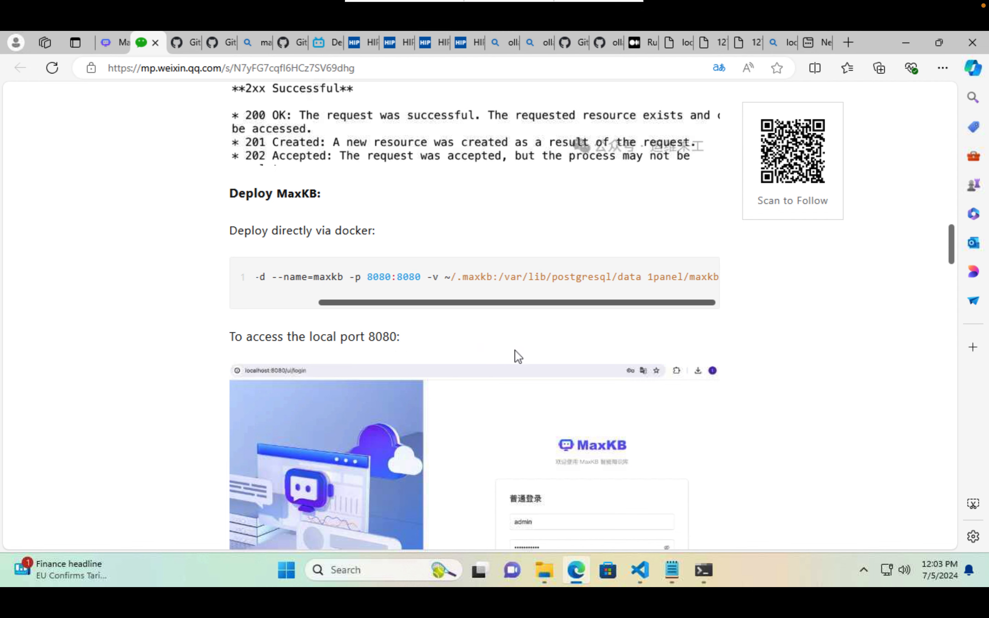
Open Docker Desktop to check the status of the ollama and maxkb containers, then return to the browser.
click(417, 575)
text(docker)
key(Return)
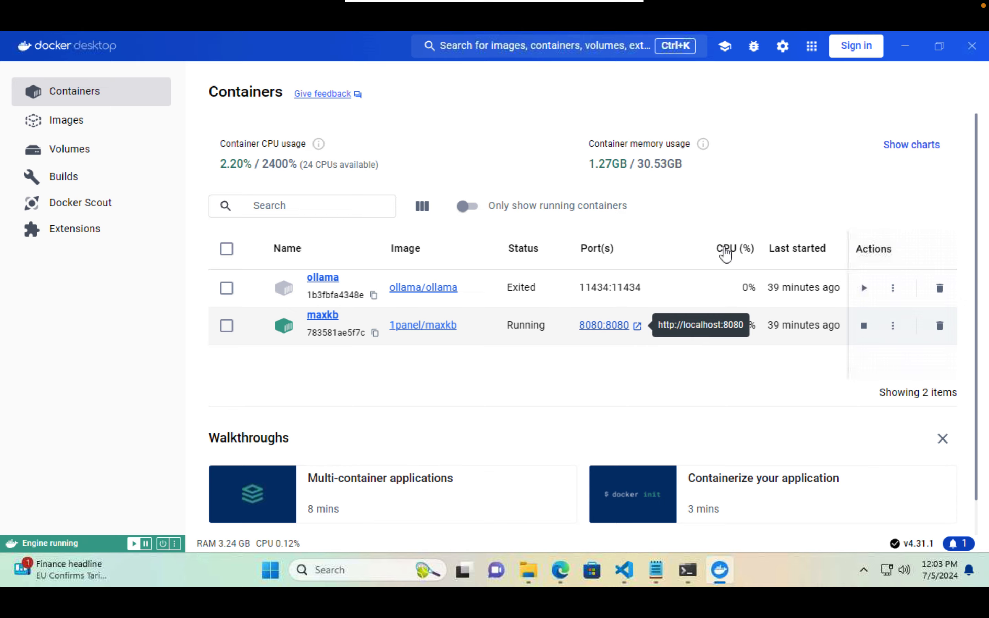
click(905, 46)
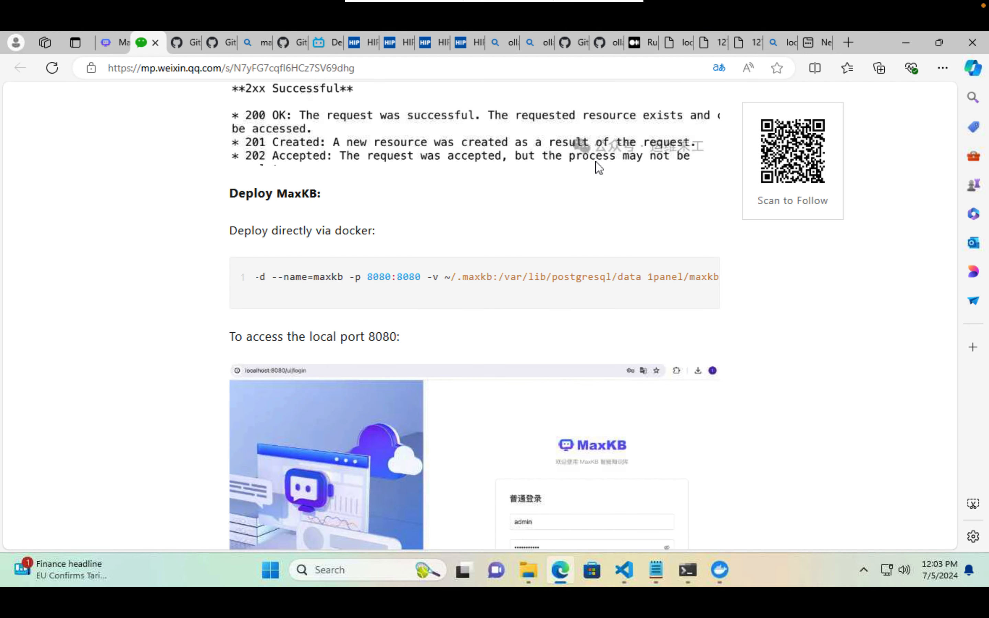
Look up MaxKB's default username and password in the quick-start section of its GitHub README.
scroll(593, 167, down, 1)
scroll(593, 167, down, 10)
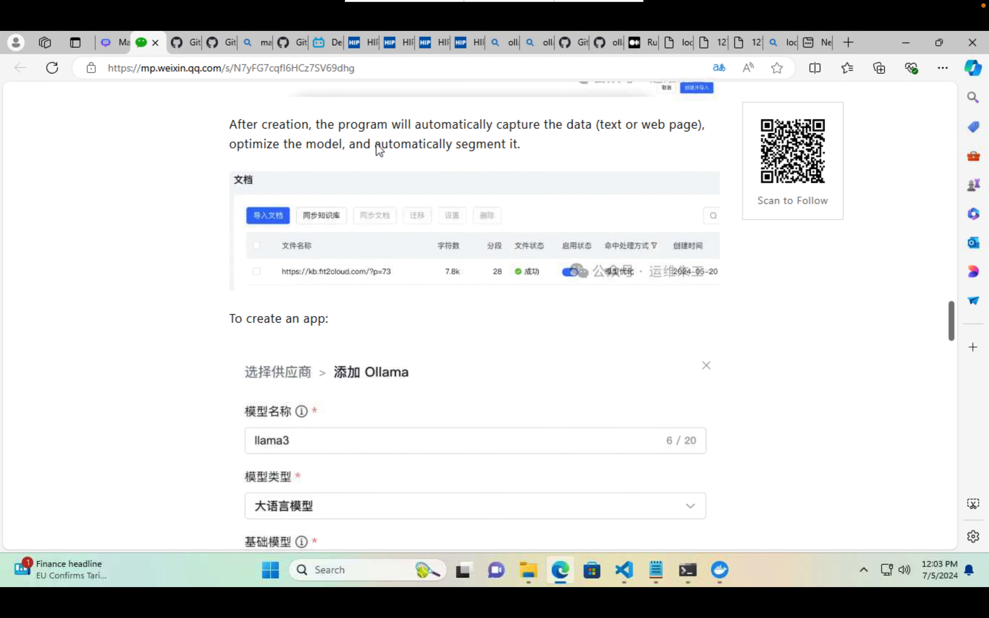
click(286, 42)
double_click(170, 221)
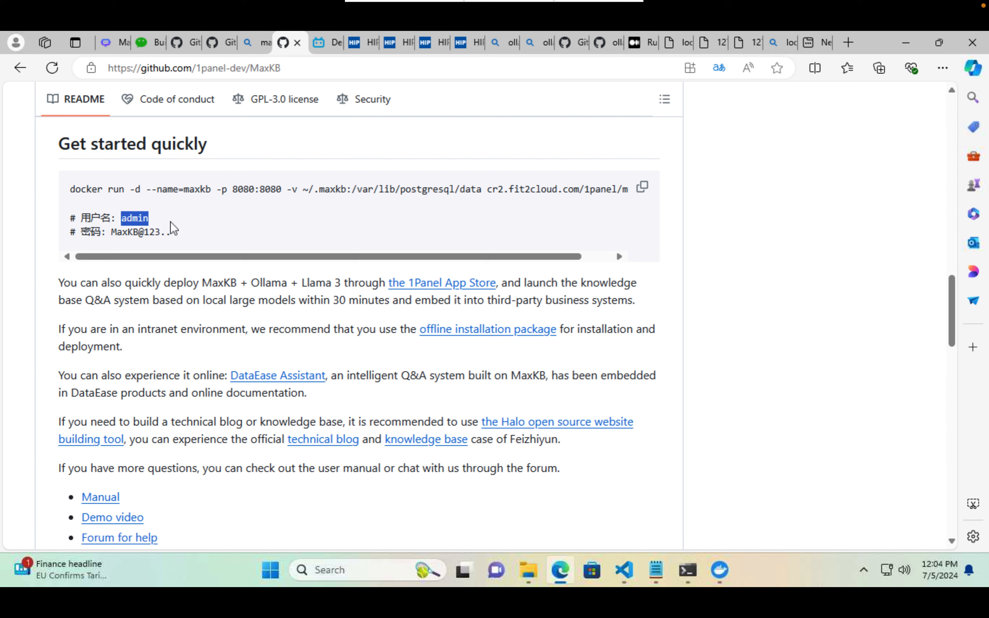
click(174, 228)
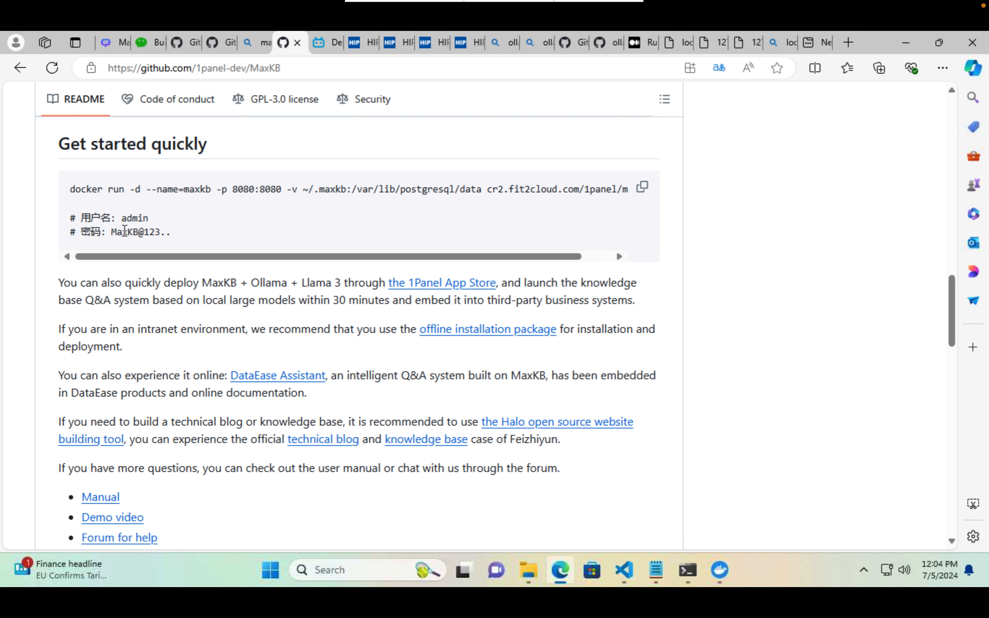
drag(114, 231, 192, 243)
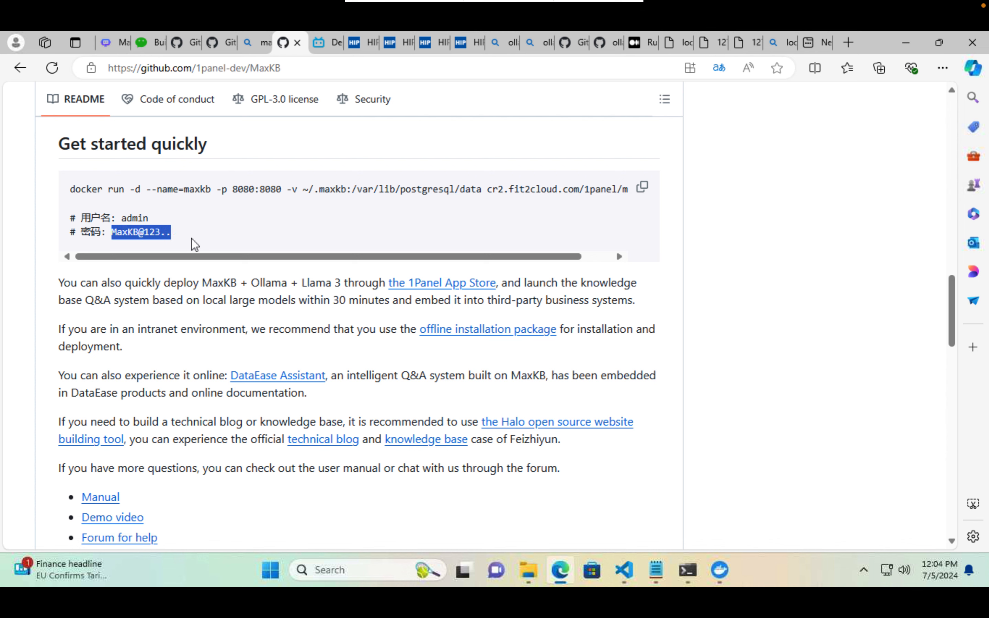
click(194, 245)
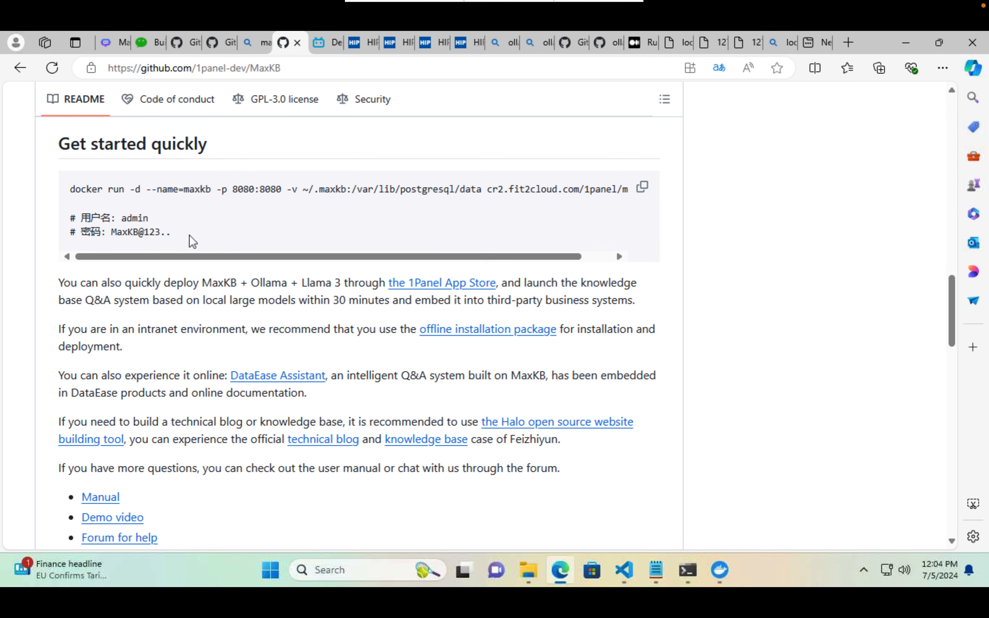
Review the deployment article's section on creating a knowledge base from a website.
click(106, 43)
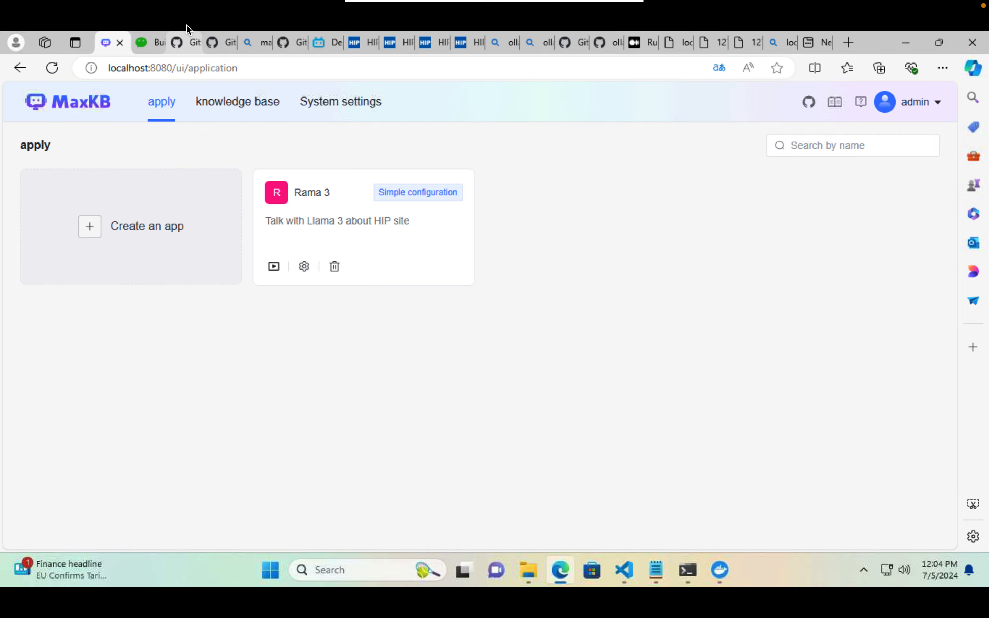
click(184, 40)
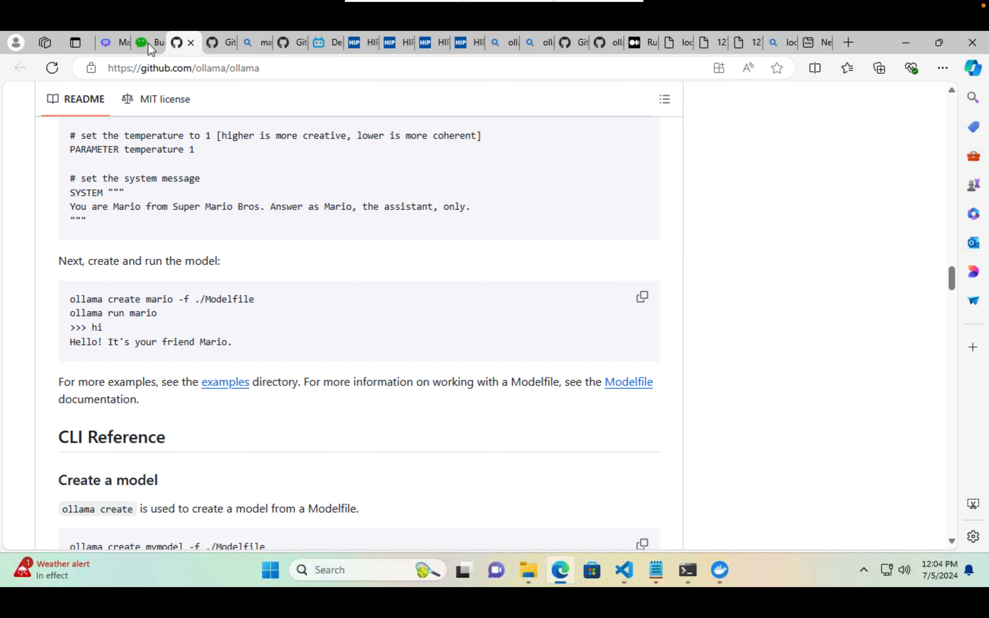
click(147, 43)
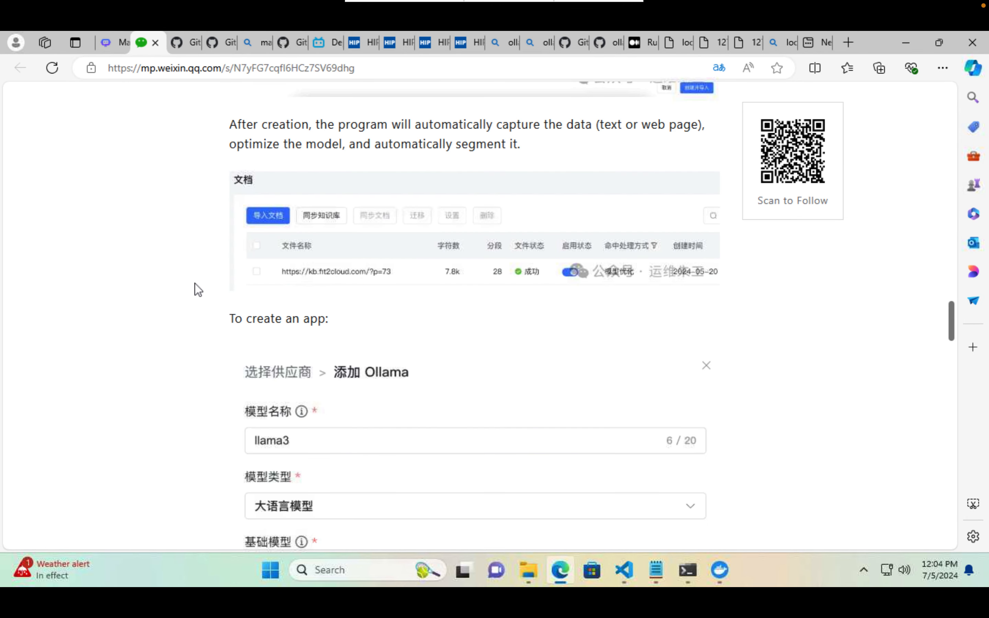
scroll(198, 290, down, 2)
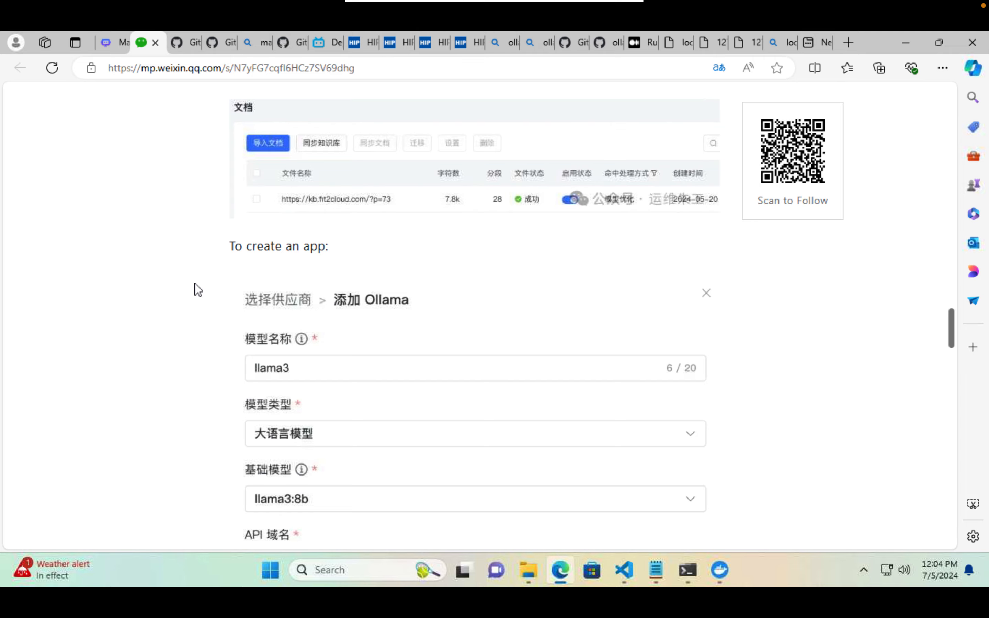
scroll(194, 283, up, 10)
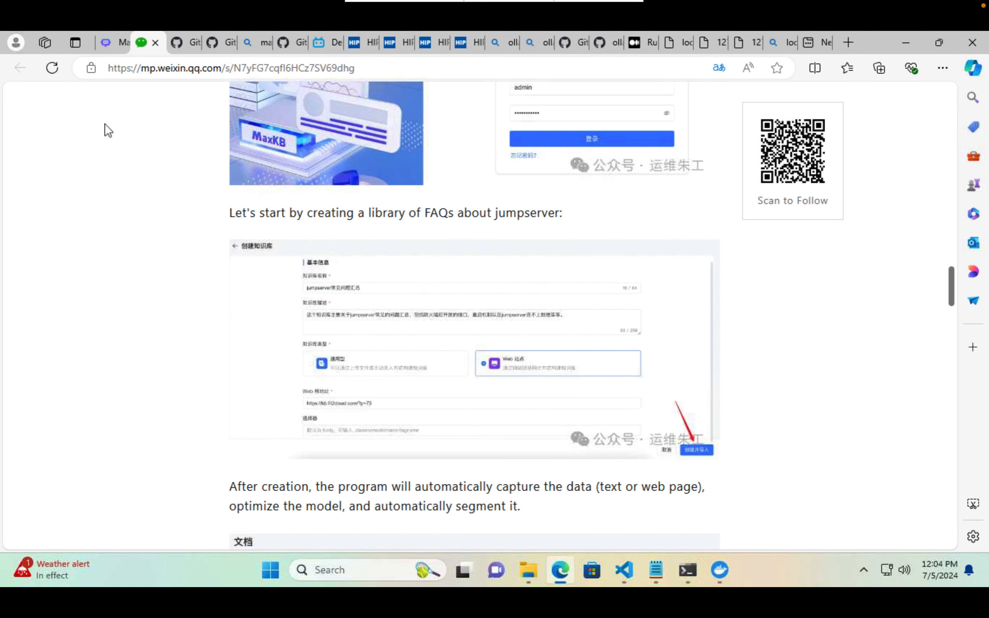
Start a new knowledge base in MaxKB and set its type to Web site.
click(110, 43)
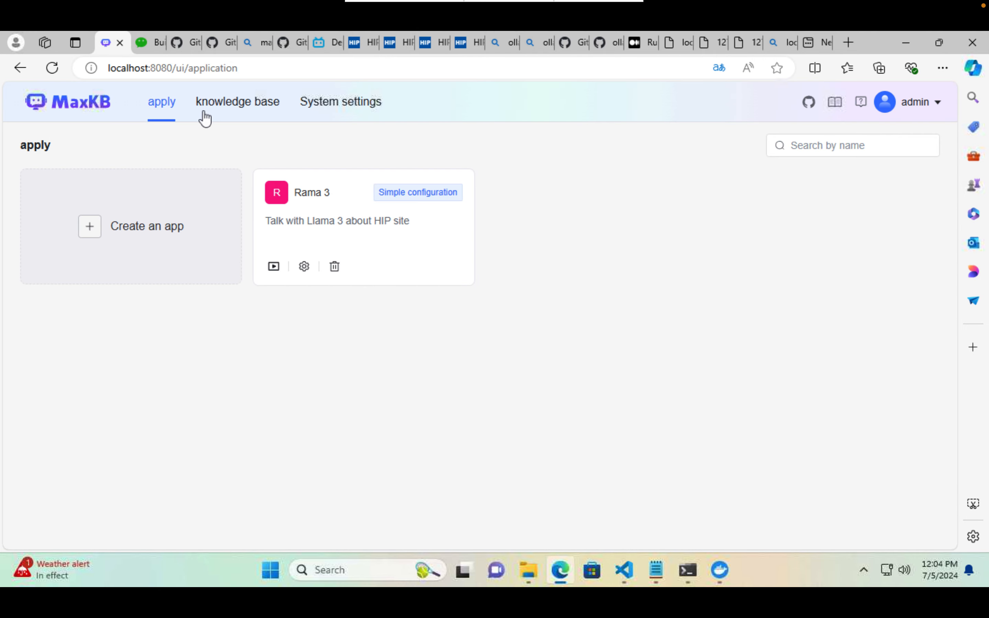
click(238, 102)
click(130, 226)
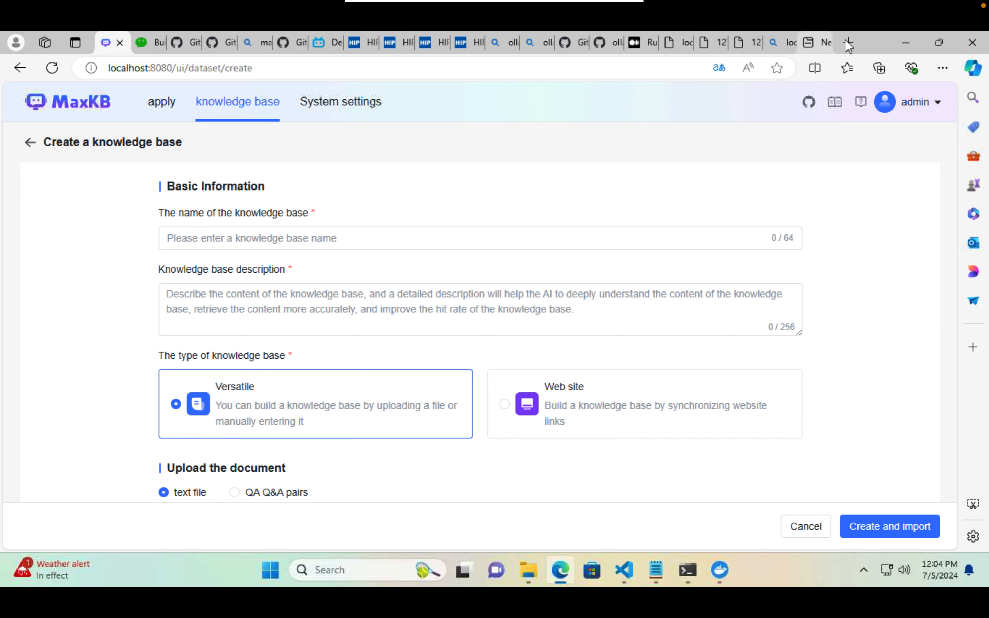
click(579, 395)
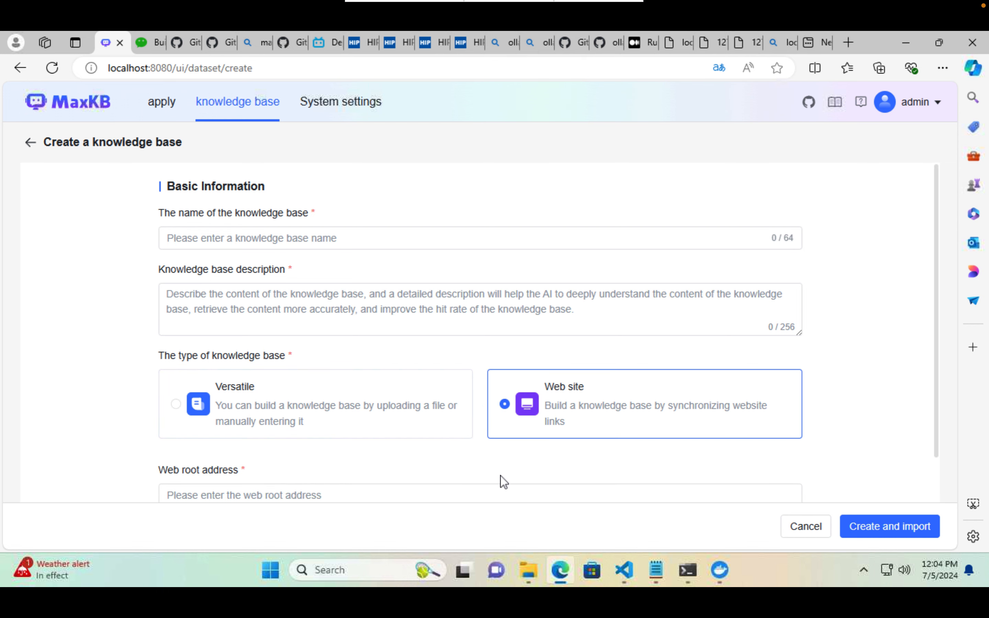
scroll(470, 446, down, 2)
click(456, 429)
scroll(456, 429, up, 2)
click(378, 241)
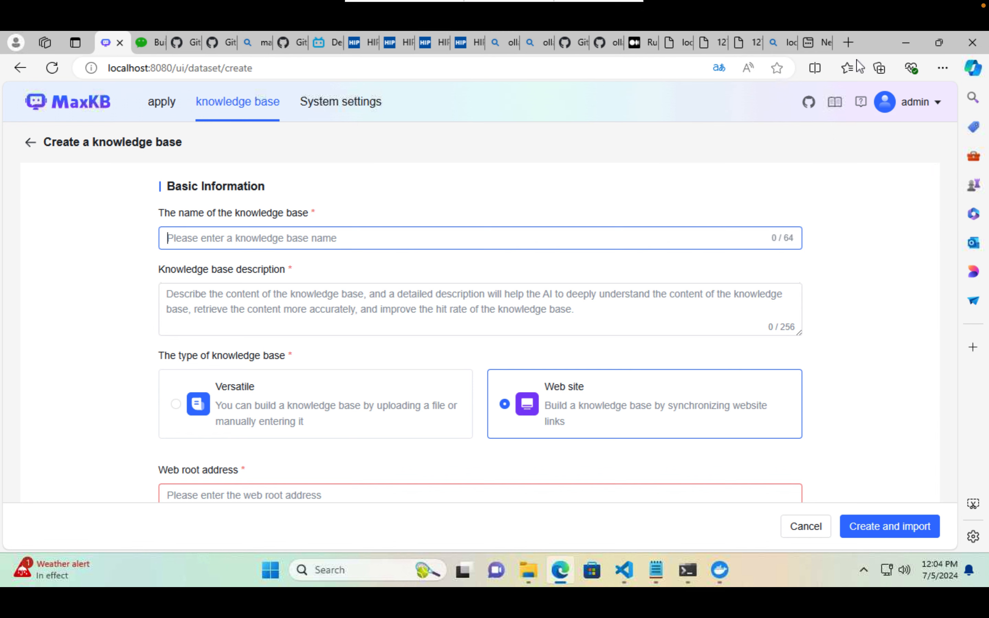
click(849, 43)
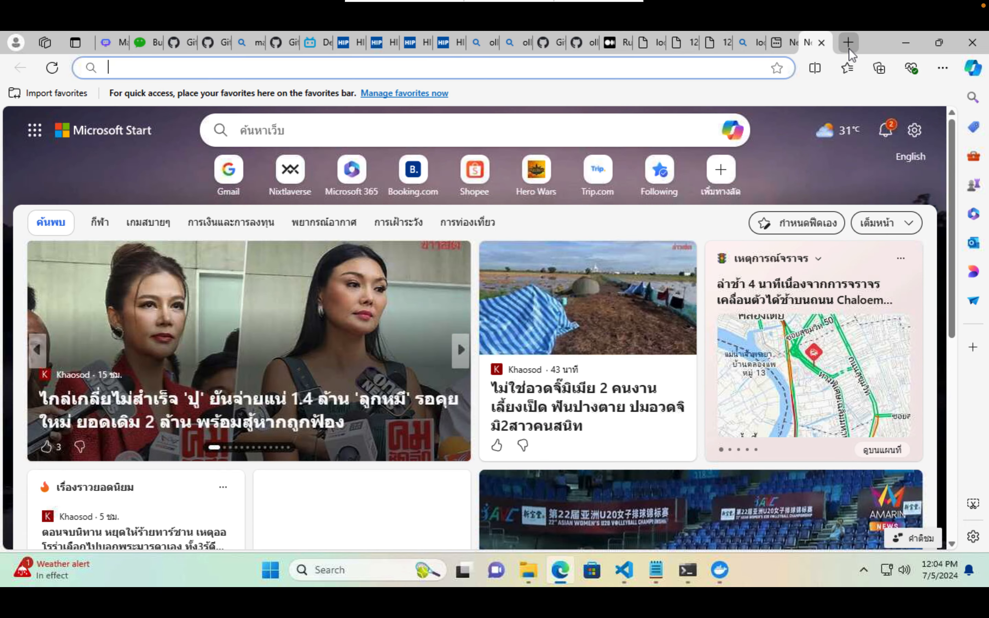
click(728, 68)
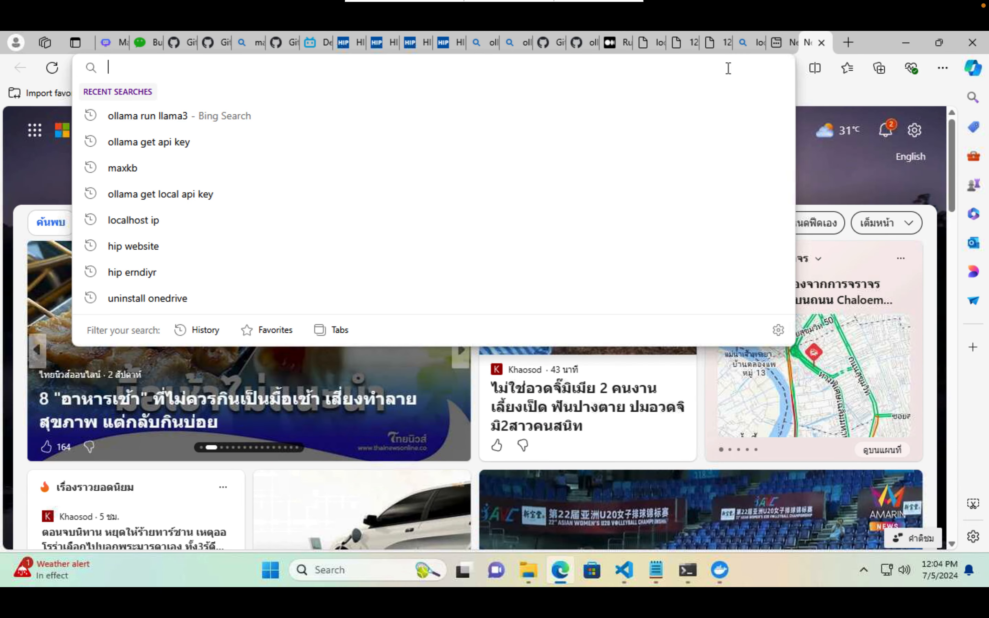
click(822, 39)
Search the web for "hersheys website" in a new tab and open the HERSHEY'S Chocolate page on Hersheyland.
click(854, 39)
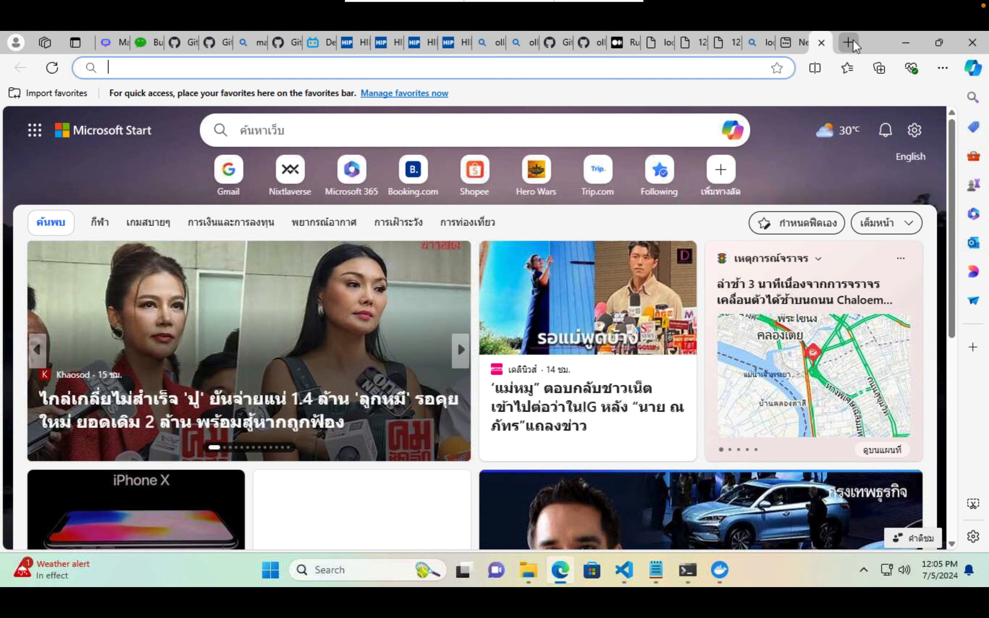
text(hers)
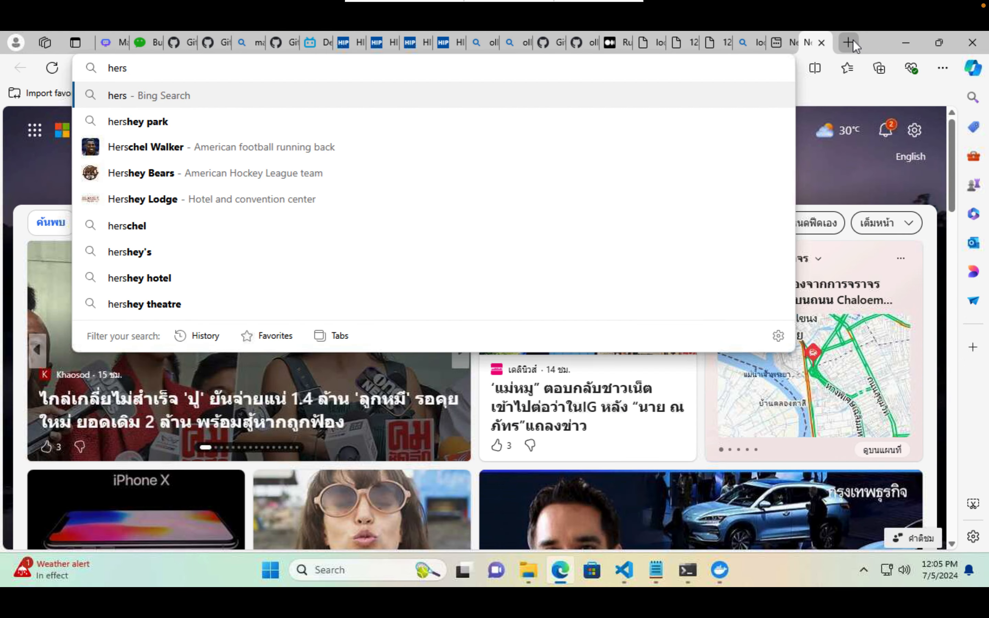
text(heys website)
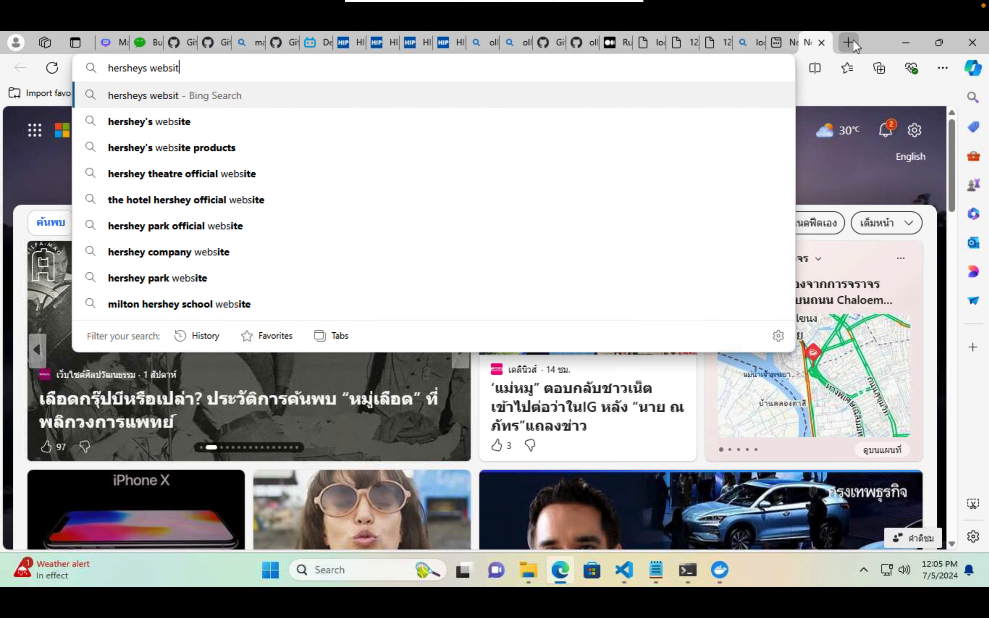
key(Return)
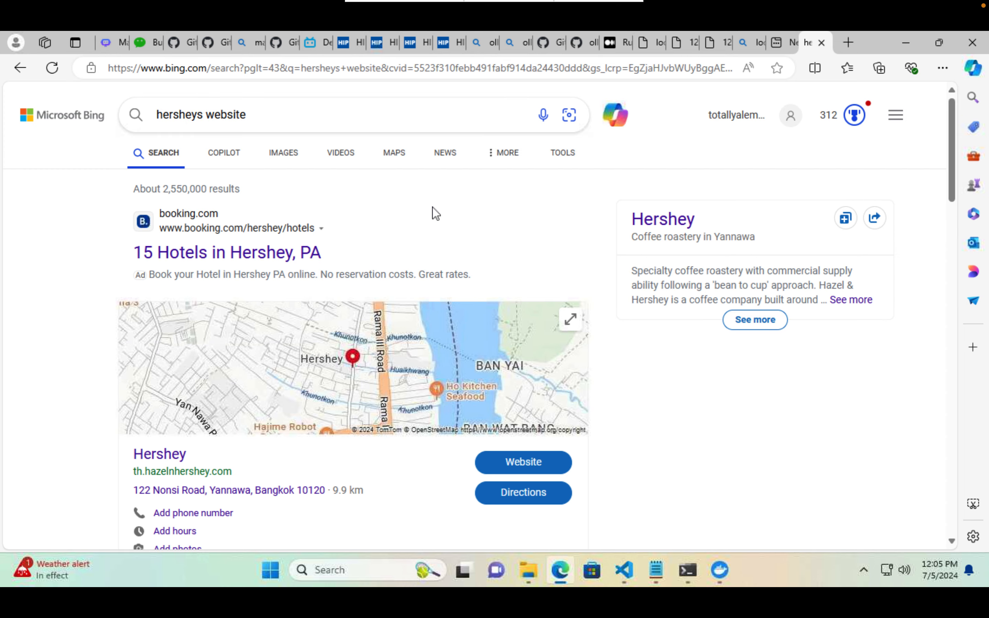
scroll(432, 214, down, 10)
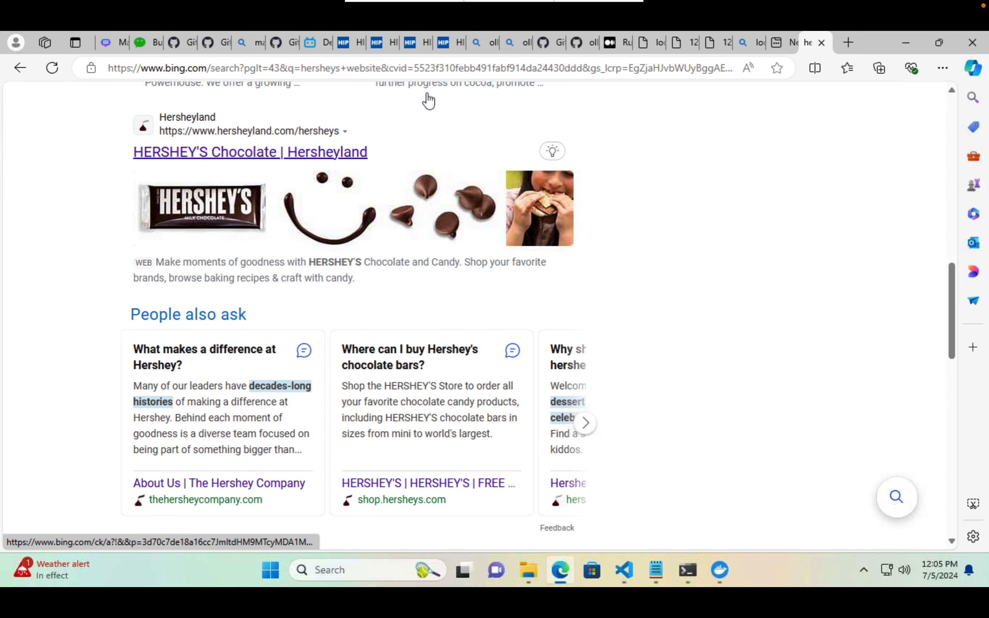
click(339, 154)
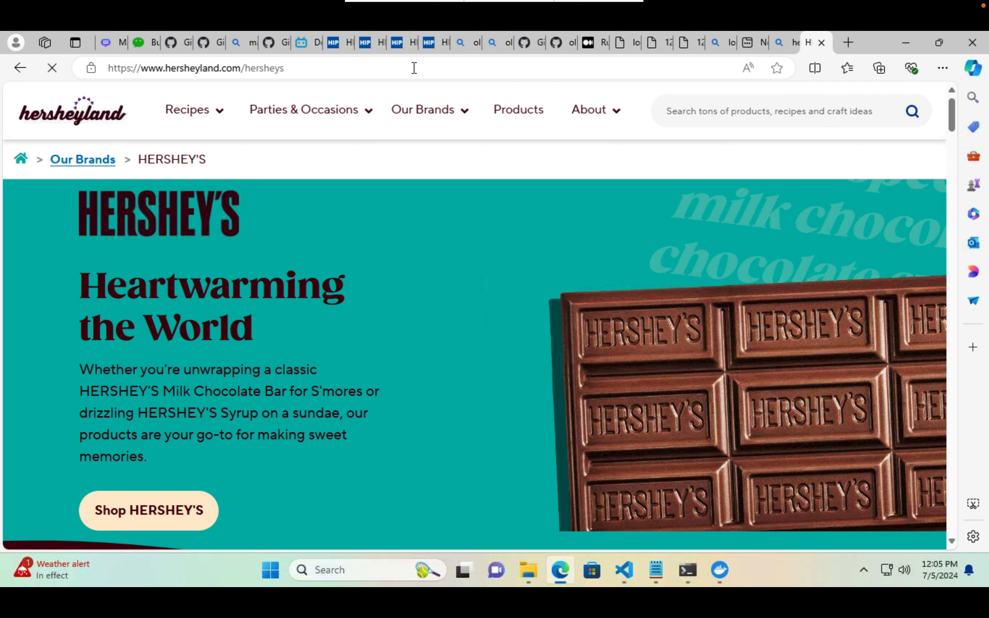
click(414, 68)
key(ctrl+c)
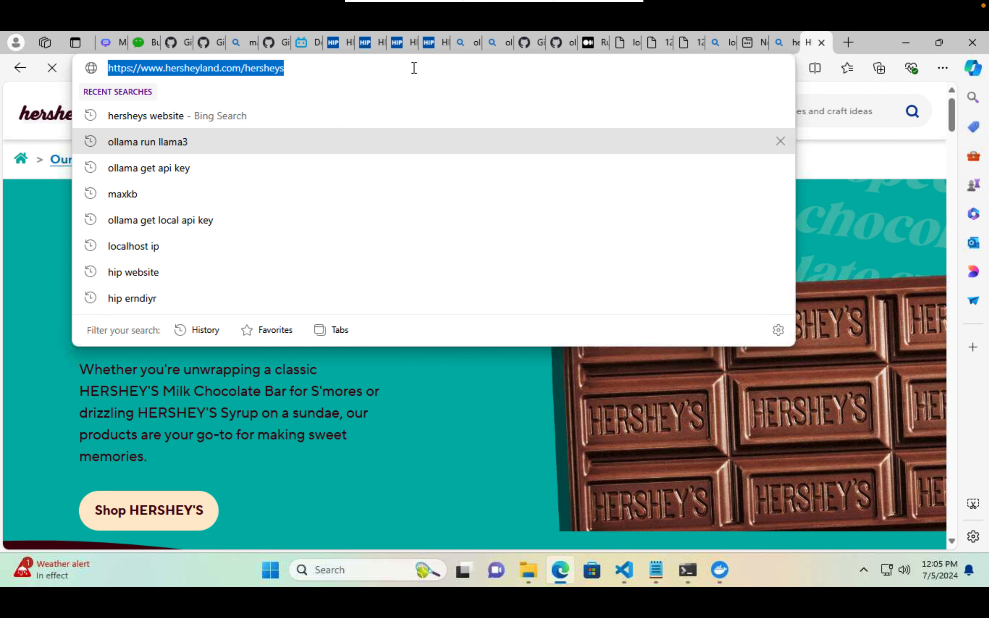
key(BackSpace)
click(106, 46)
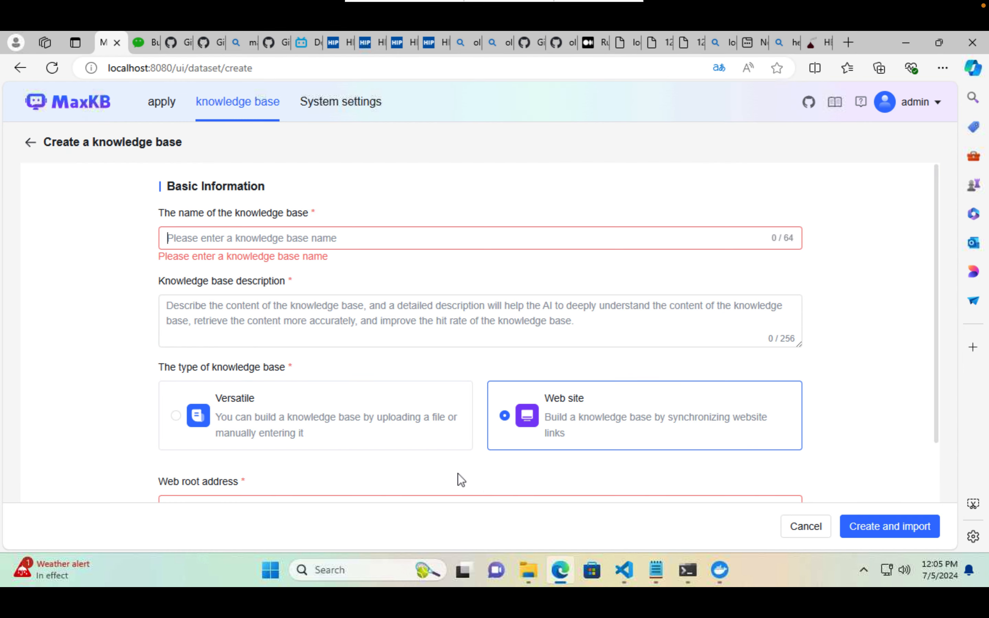
scroll(458, 474, down, 3)
click(397, 409)
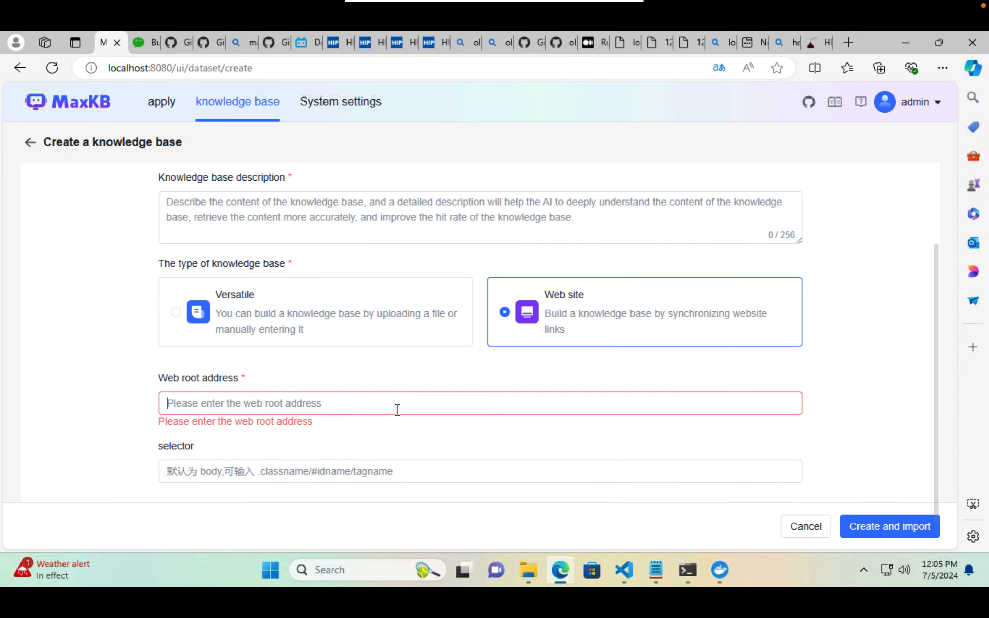
key(ctrl+v)
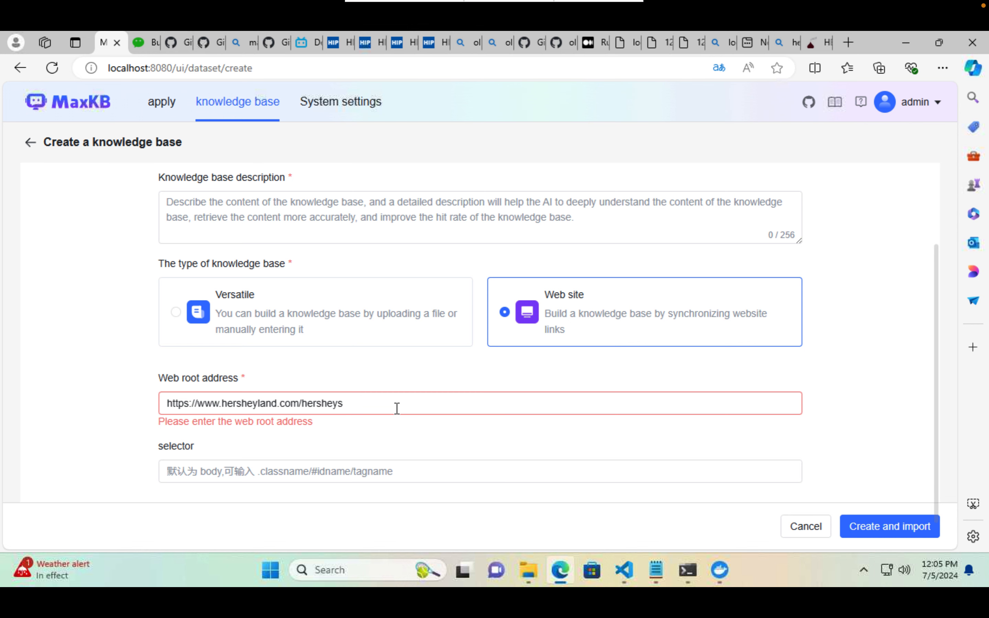
Name the knowledge base "Hershey's", describe it as "Hershey's website. Chocolate.", and create it with the website import.
scroll(395, 405, up, 3)
click(337, 245)
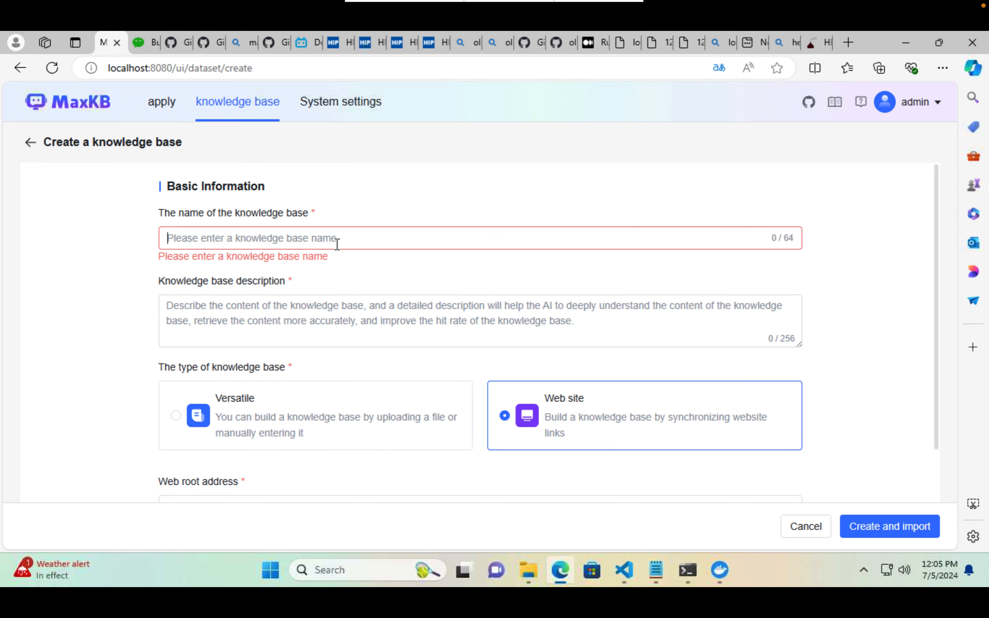
text(Hershey's)
click(331, 319)
text(Hershey's website. Cho)
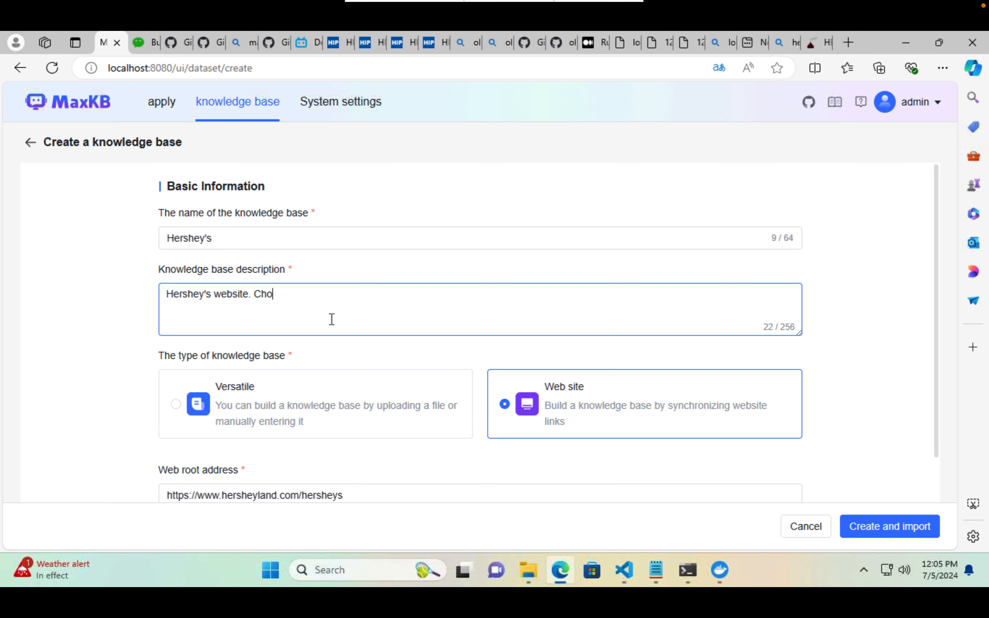
text(colate.)
click(292, 247)
scroll(290, 247, down, 2)
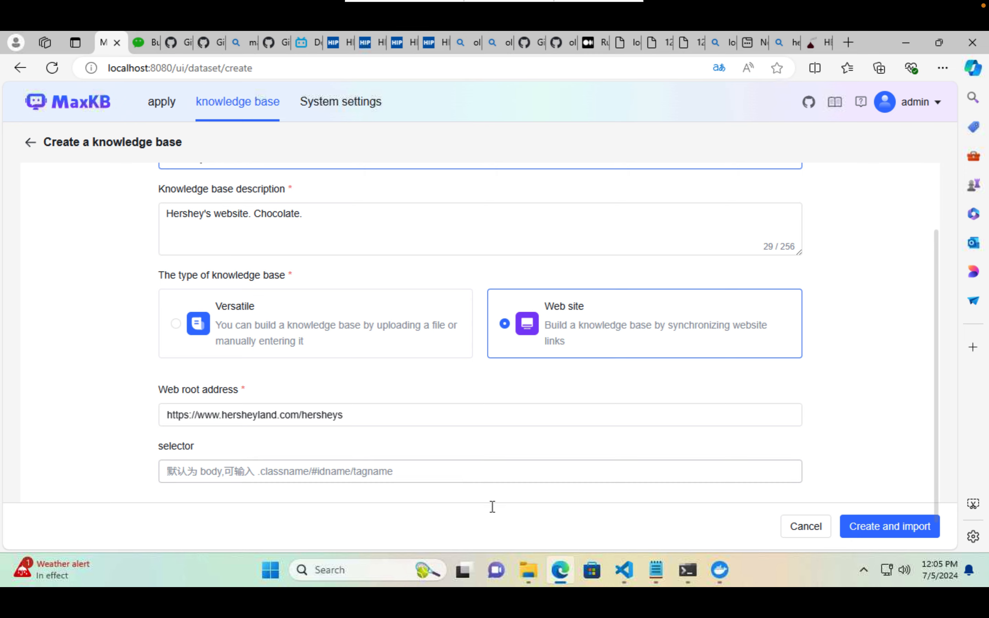
click(880, 524)
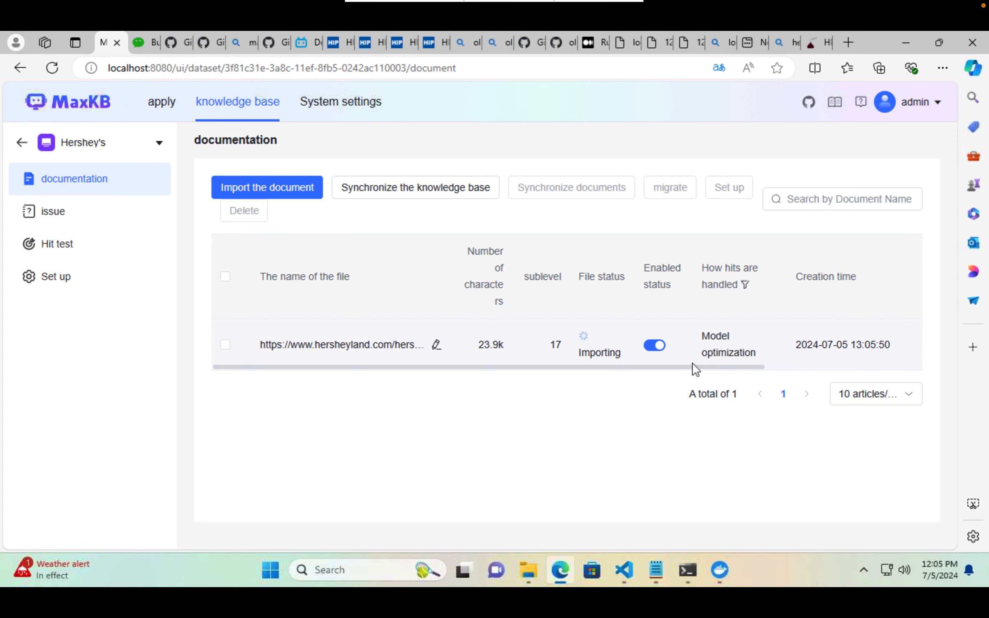
drag(695, 369, 592, 342)
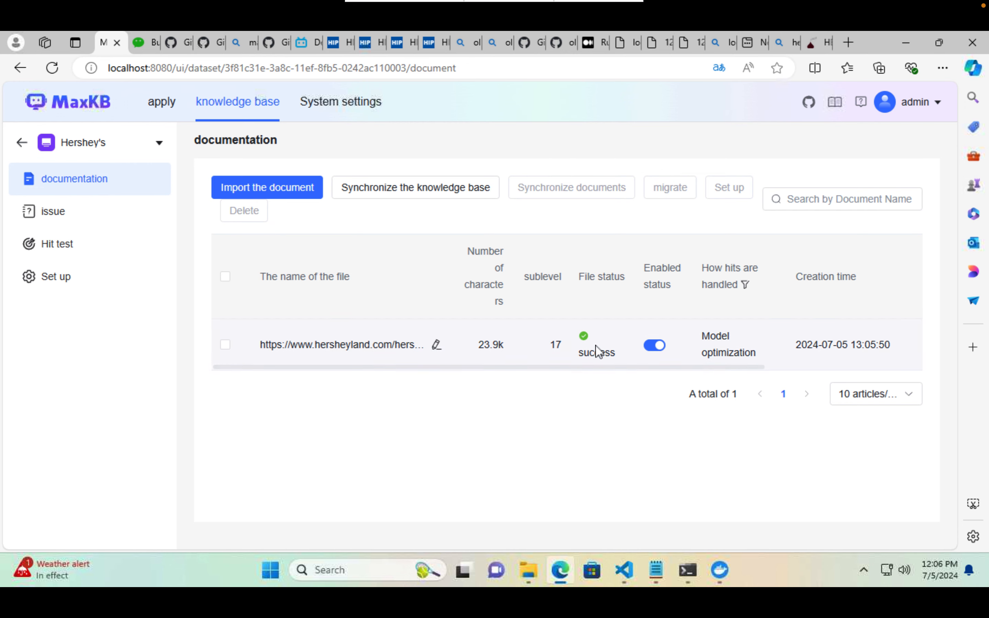
Start creating a new application in MaxKB.
click(158, 102)
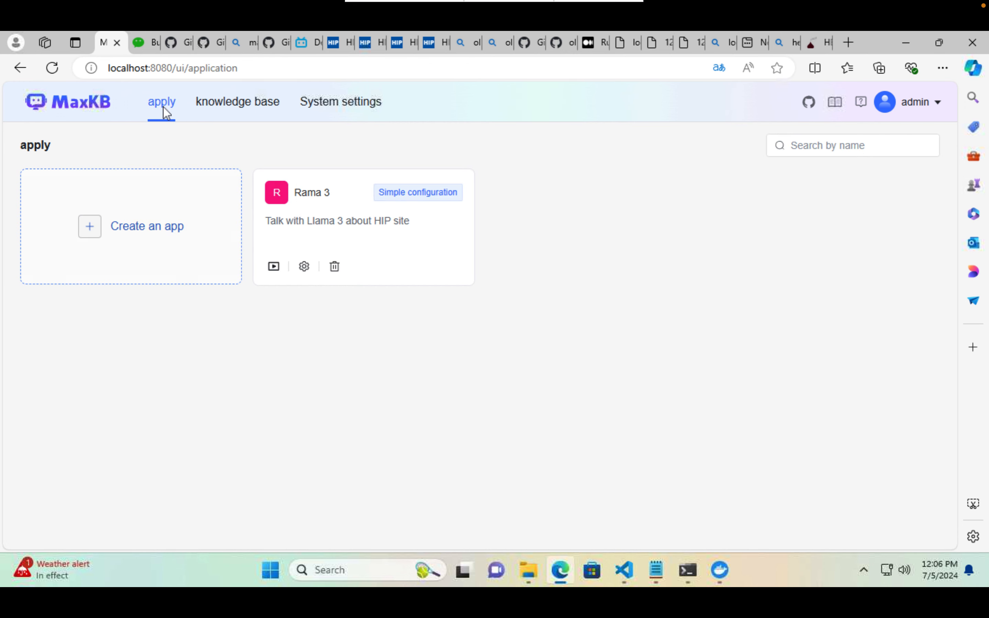
click(168, 198)
text(Hershey's)
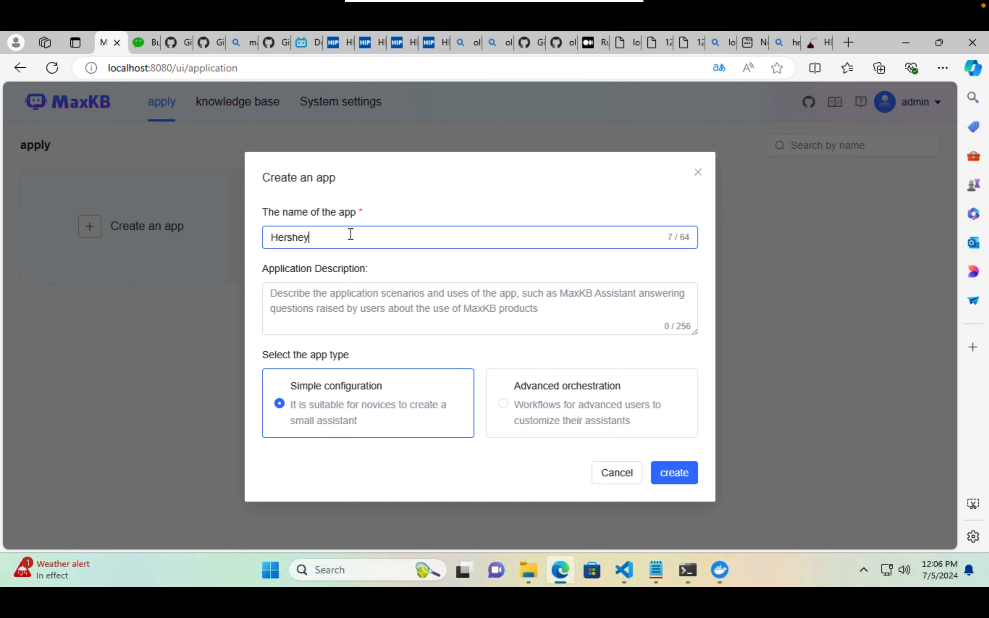
key(BackSpace)
key(BackSpace)
key(BackSpace)
key(BackSpace)
key(BackSpace)
key(BackSpace)
key(BackSpace)
key(BackSpace)
key(BackSpace)
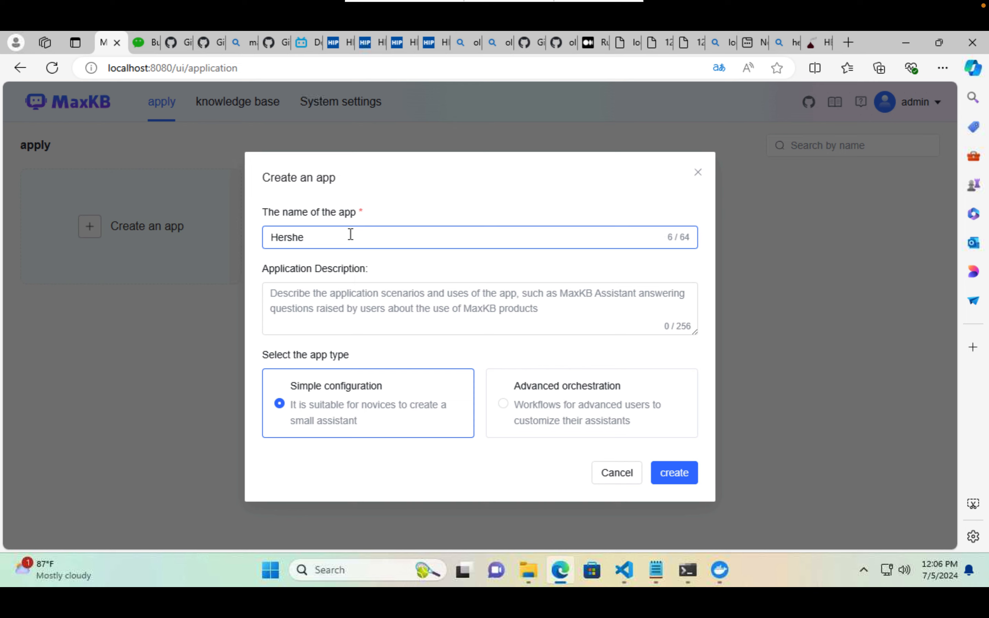
Name the new application "ChocoLlama".
text(ChochoGPT)
click(300, 237)
key(BackSpace)
click(368, 292)
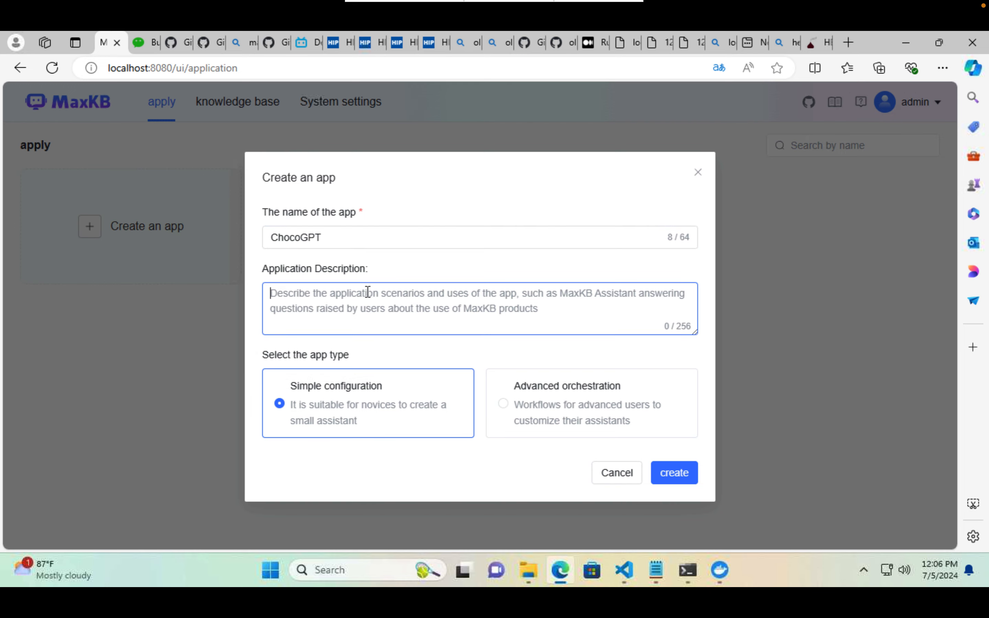
click(363, 248)
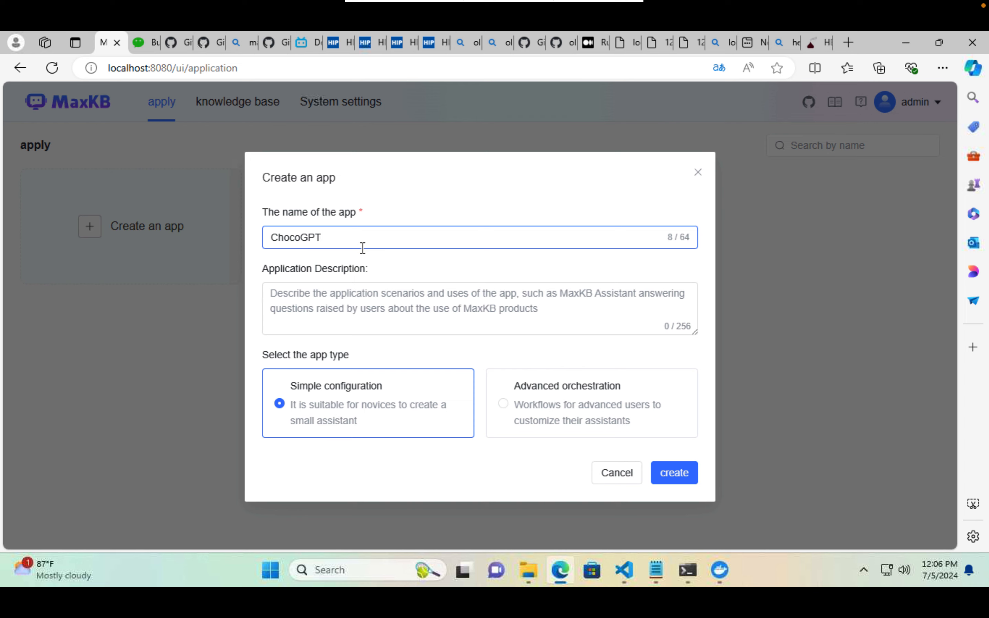
key(BackSpace)
key(BackSpace)
key(BackSpace)
text(Llama)
Describe the application as "Answer questions about Hershey's" and create it with the simple configuration type.
click(347, 299)
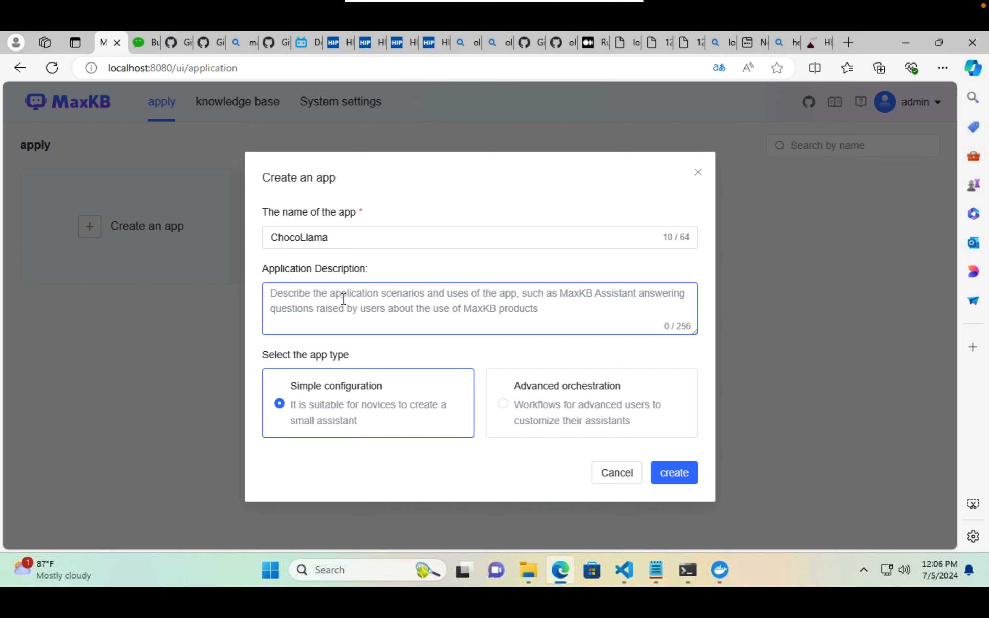
text(Answ)
key(BackSpace)
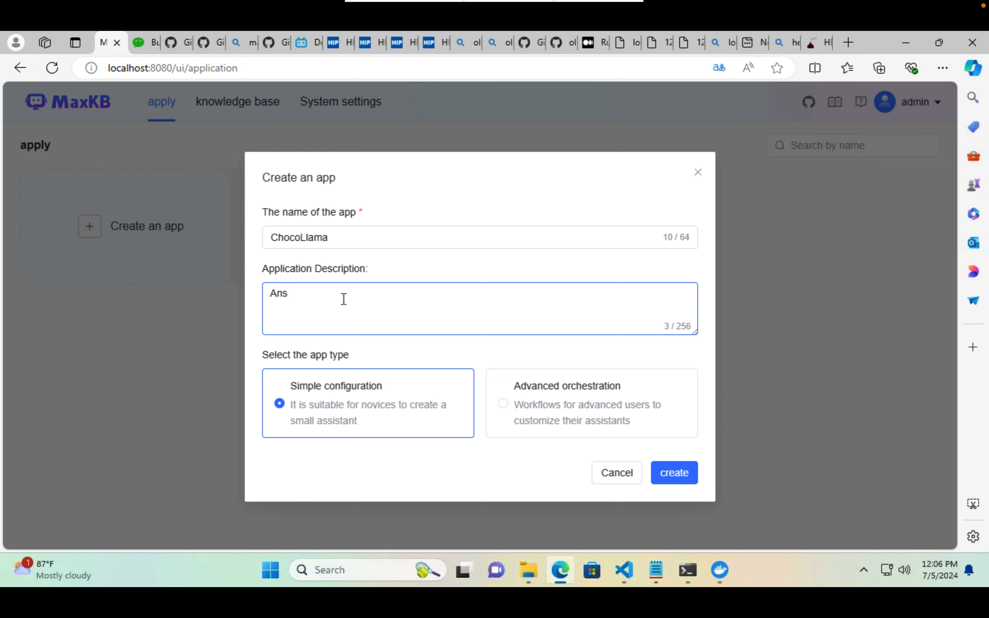
text(wer questions about Hershey's)
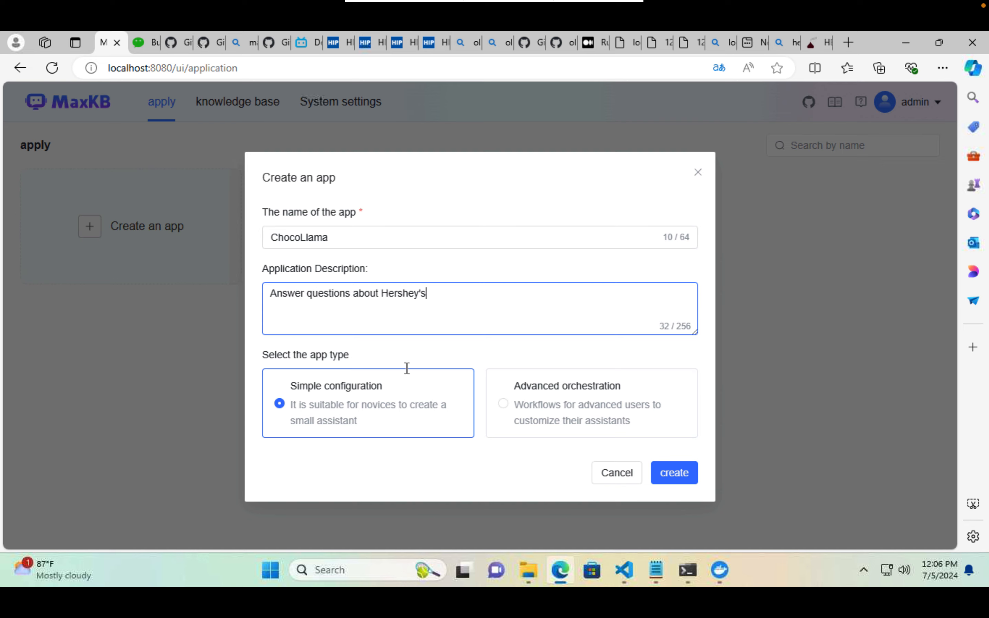
click(676, 476)
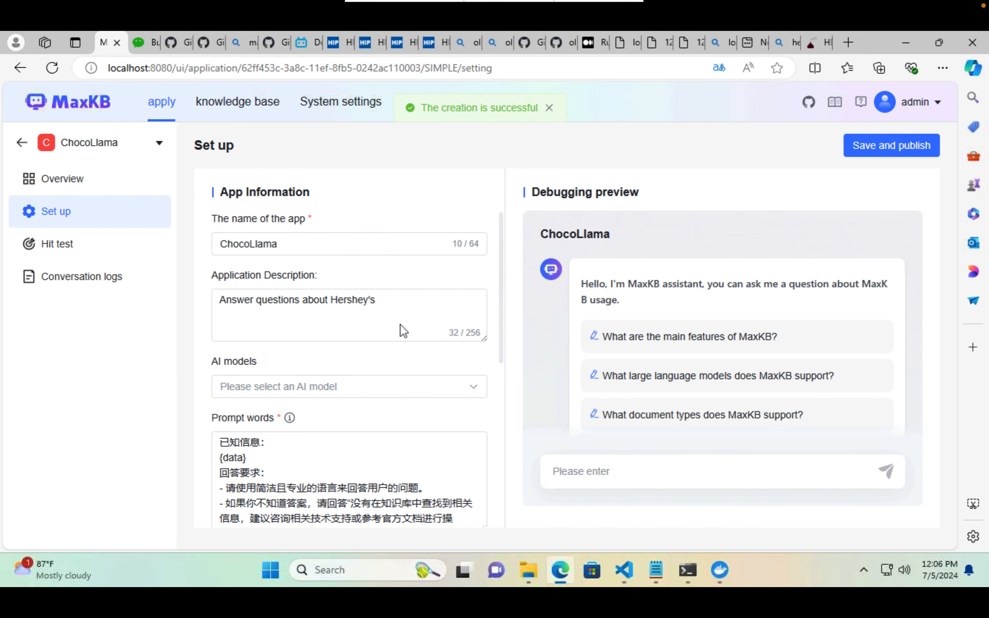
Add an Ollama model named "Llama3" for the application, with type Large language models and base model llama3:8b.
scroll(404, 331, down, 5)
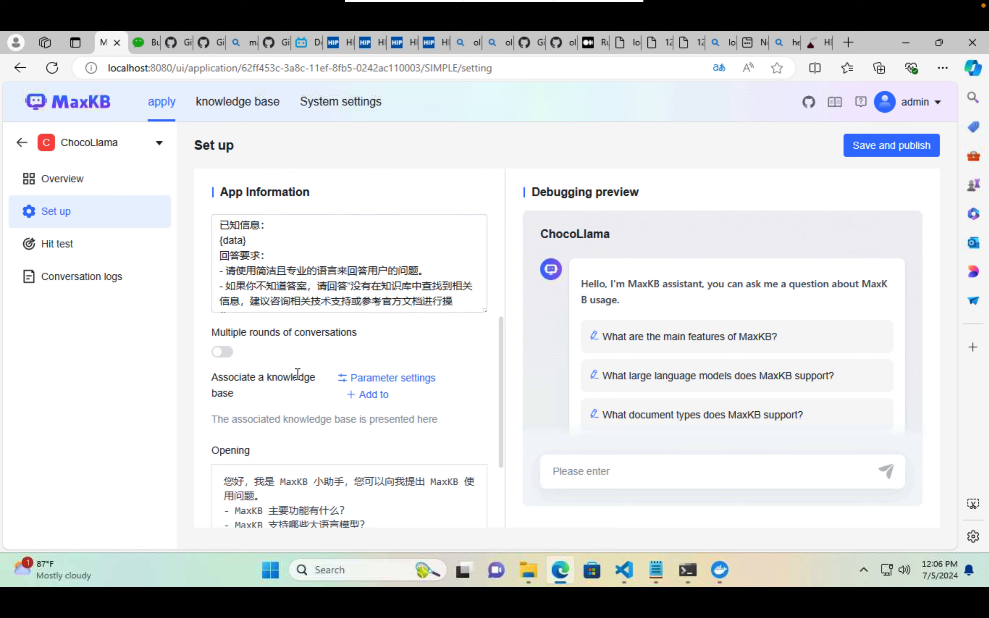
scroll(292, 374, up, 5)
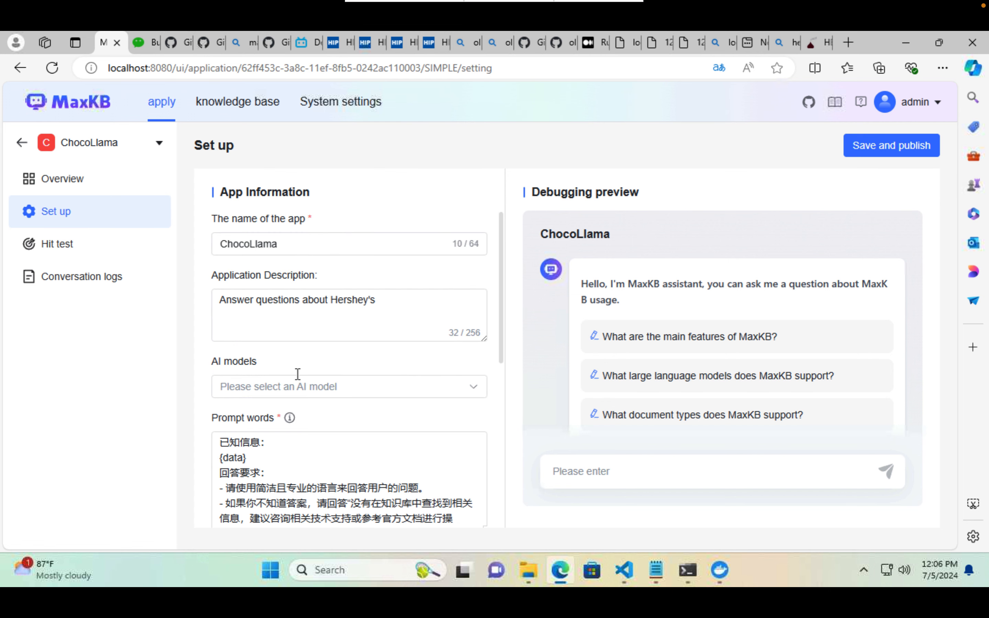
click(319, 386)
click(262, 506)
click(378, 236)
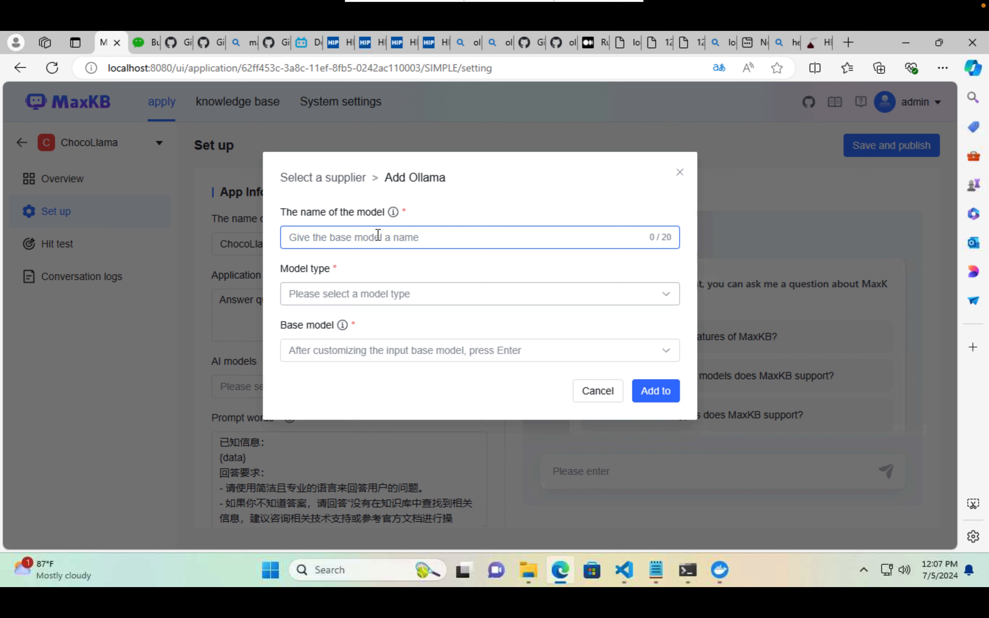
text(Llama3)
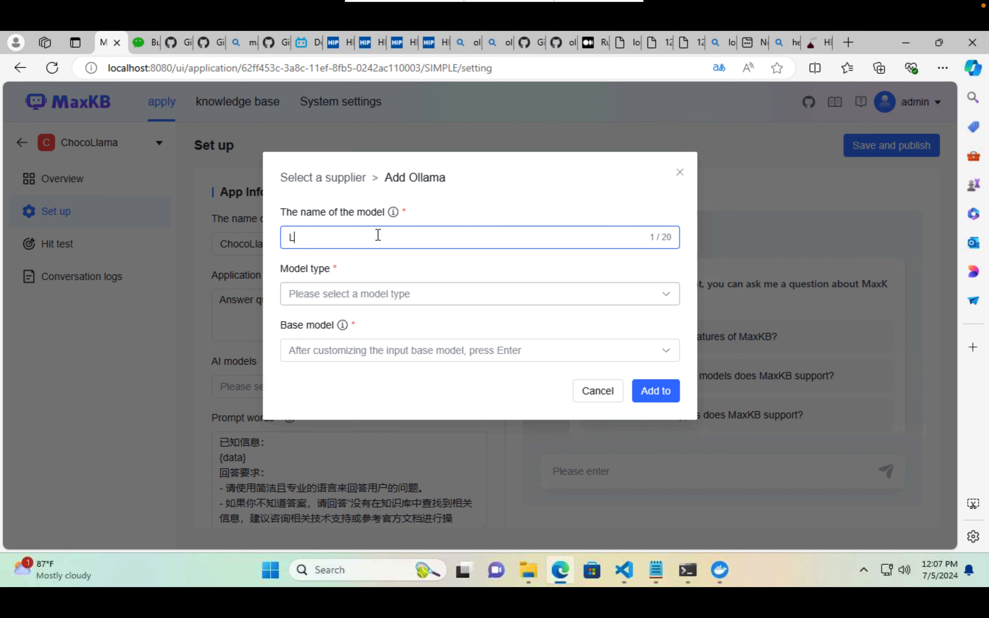
click(372, 297)
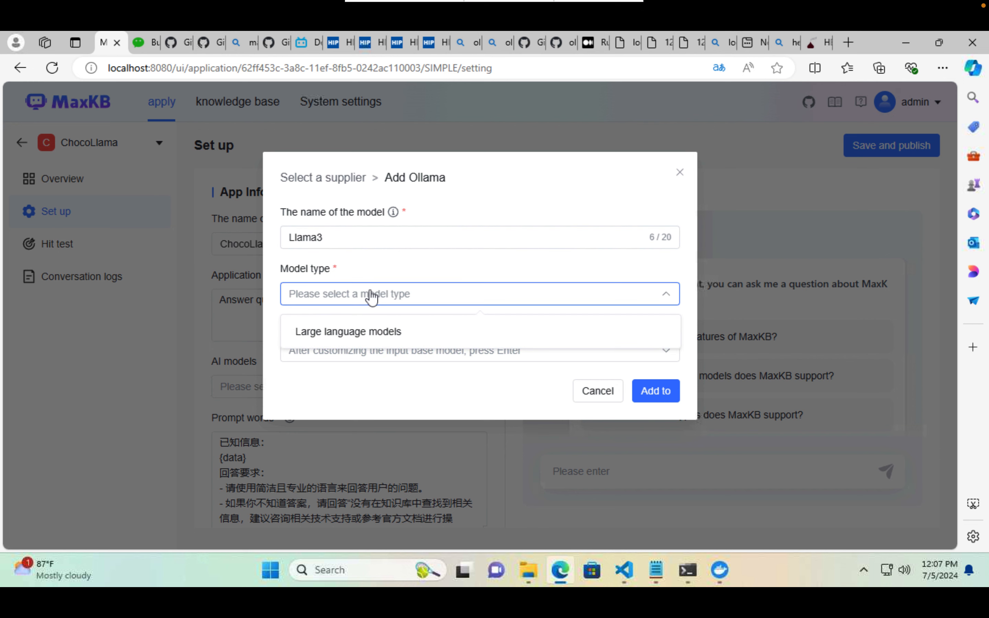
click(369, 335)
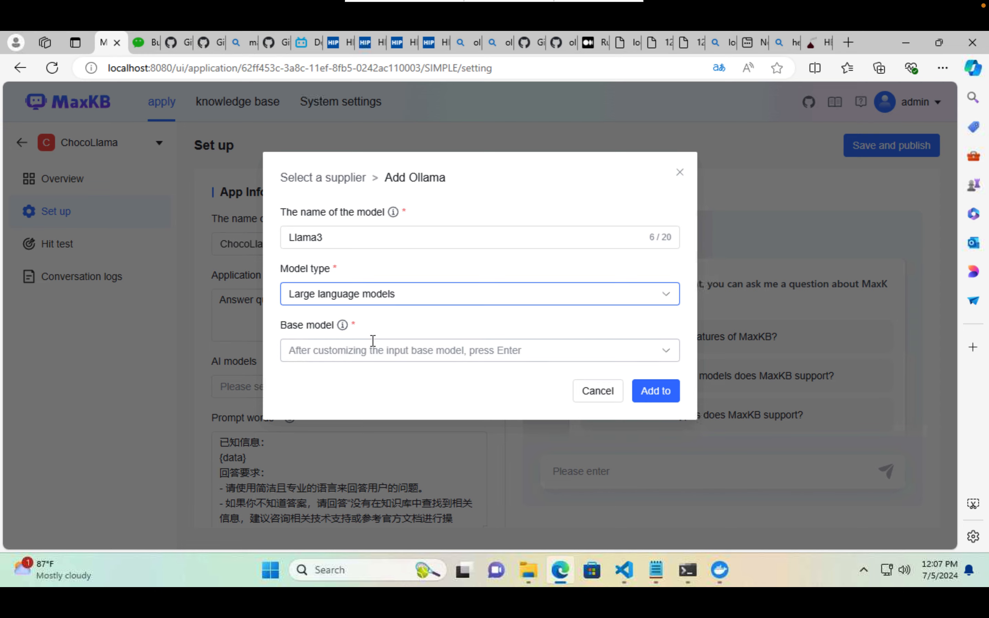
click(372, 349)
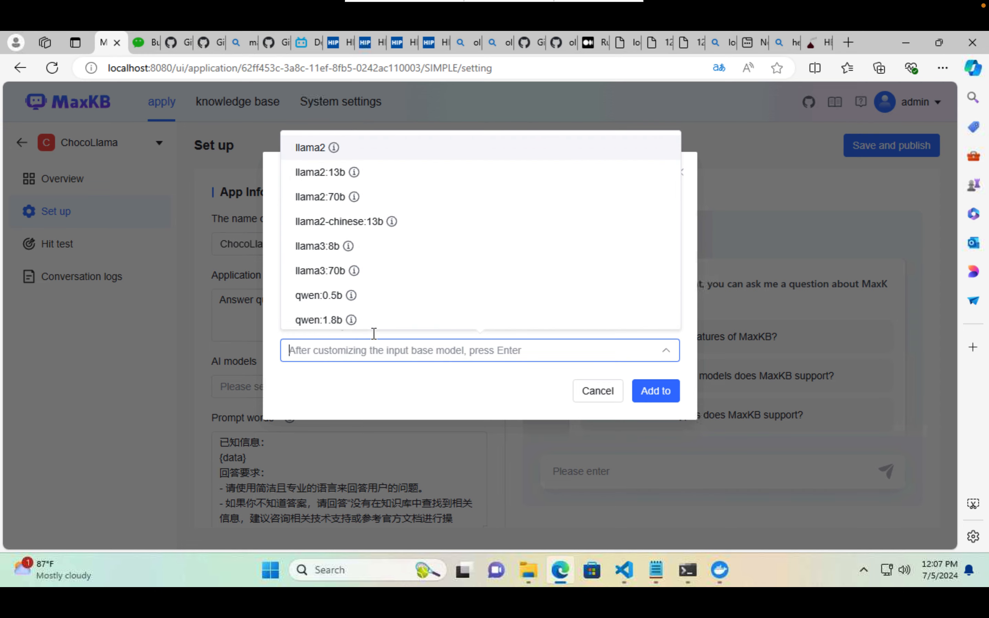
click(374, 246)
click(385, 403)
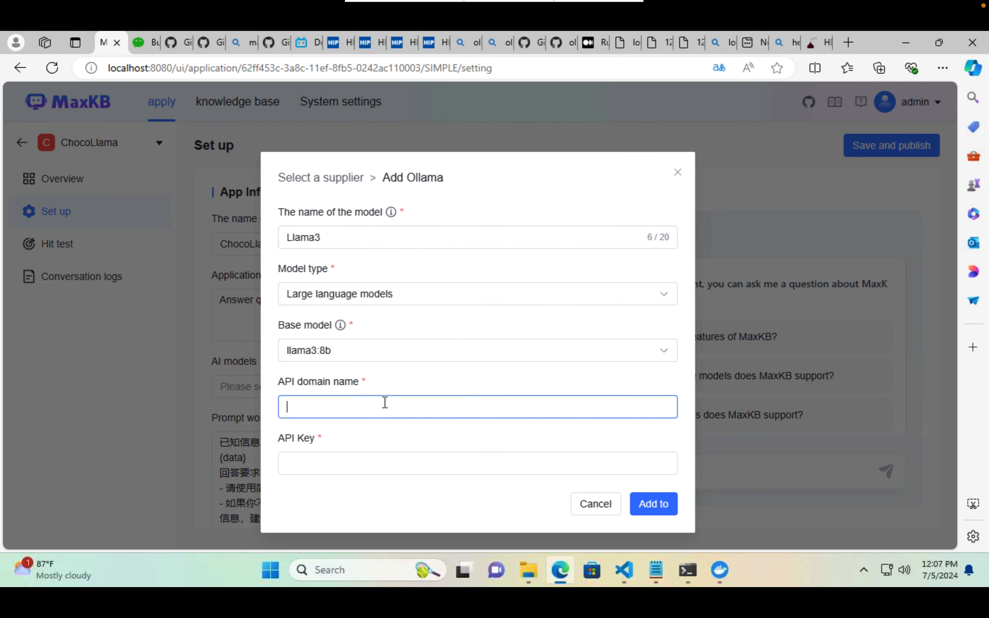
click(152, 41)
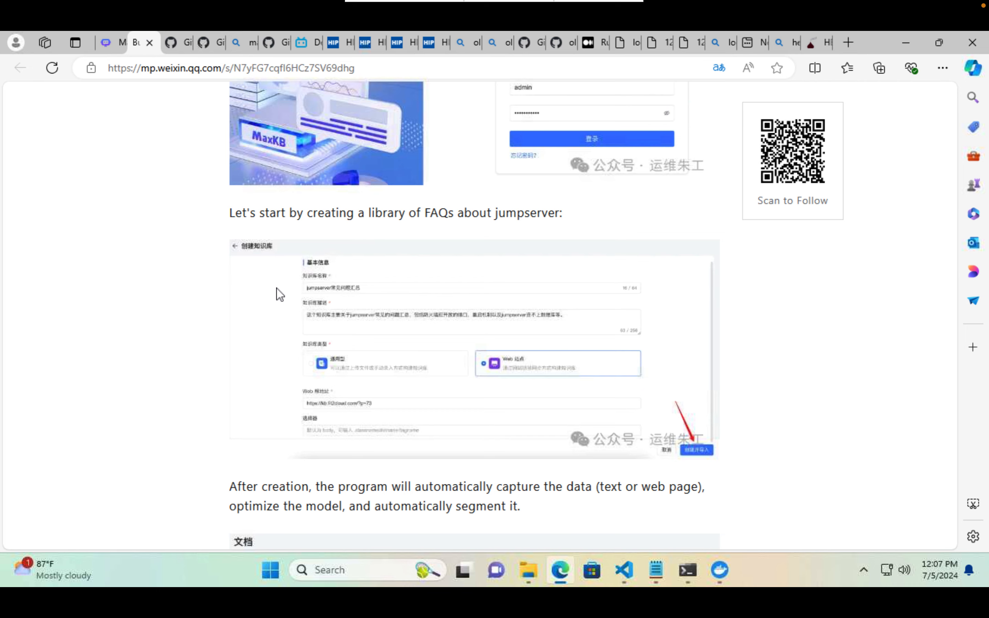
scroll(277, 288, down, 10)
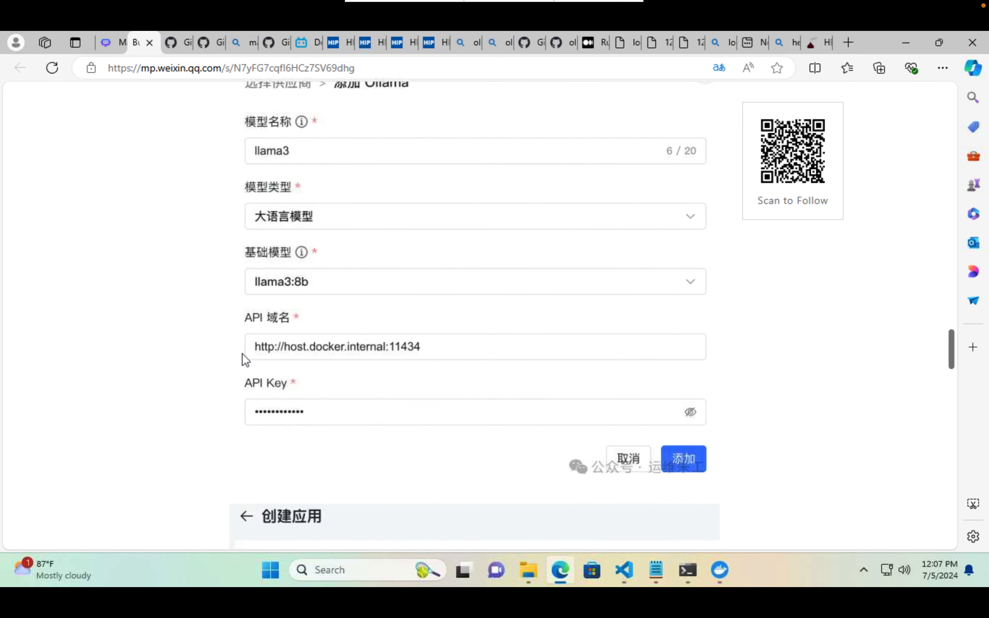
click(107, 43)
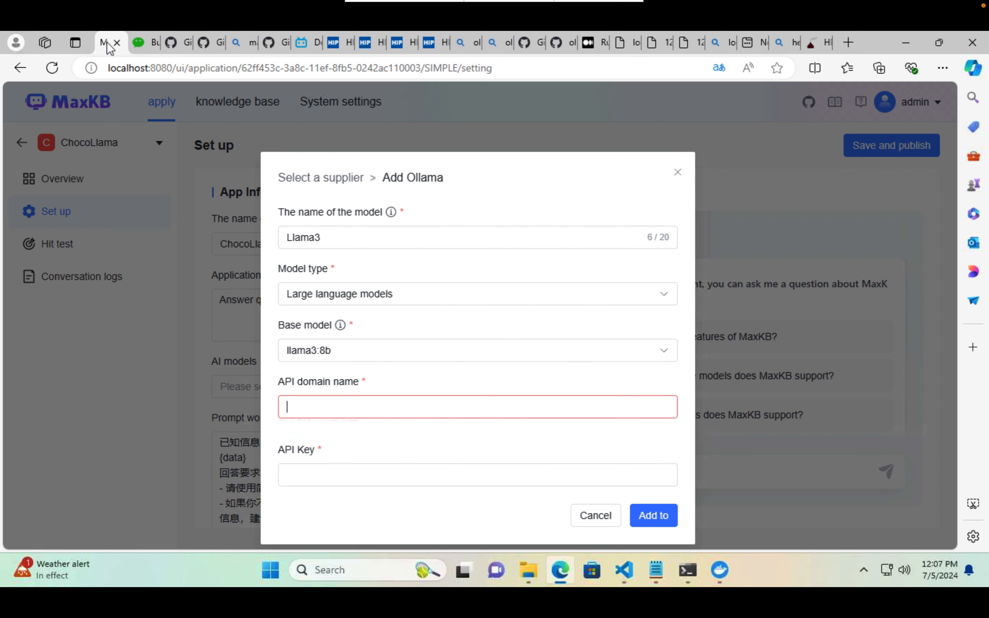
text(http:/)
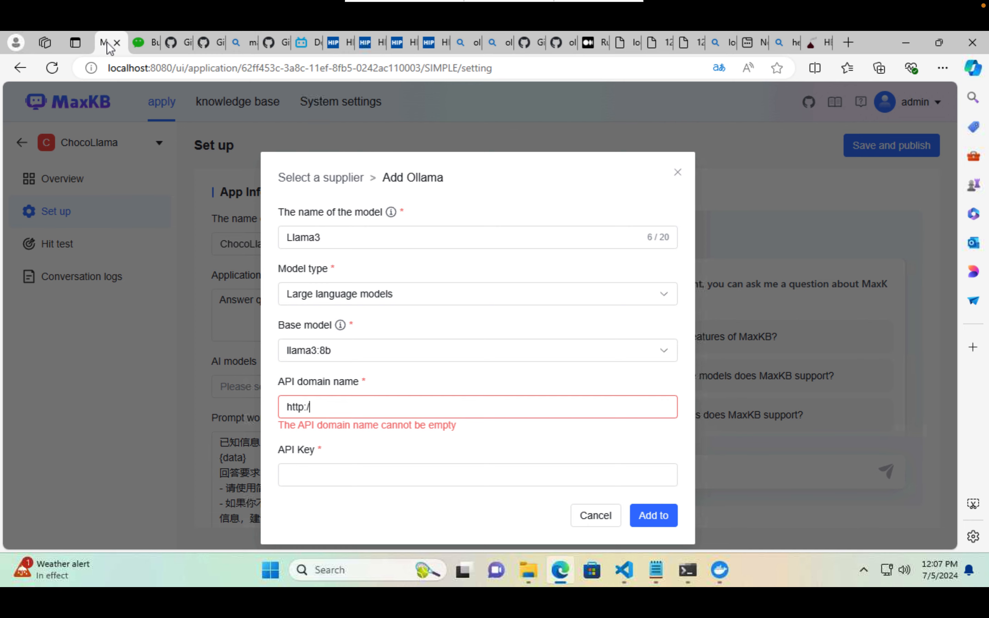
text(/host.docker.internal:144)
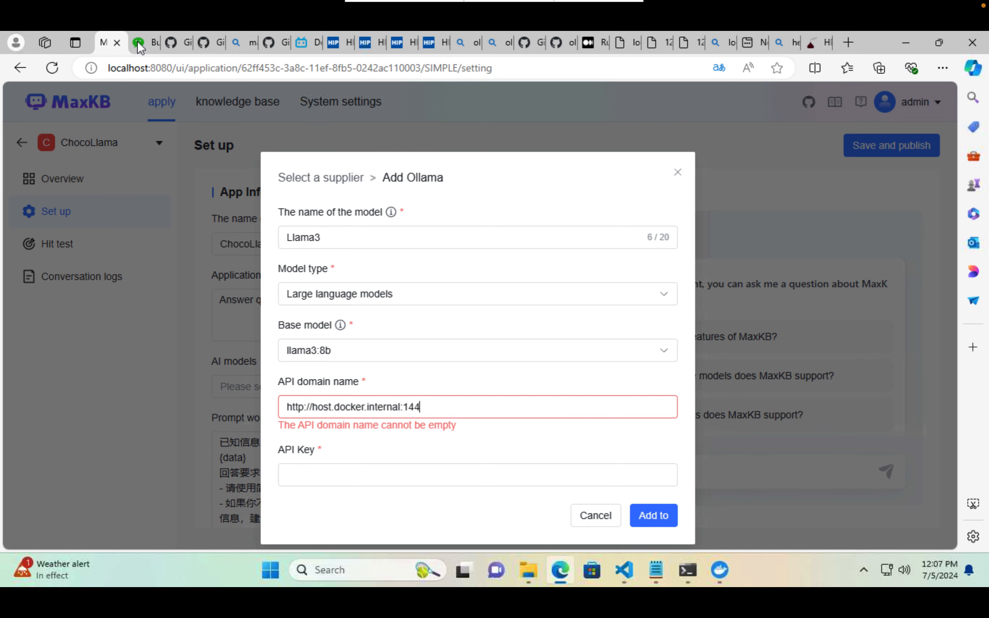
click(136, 44)
click(107, 45)
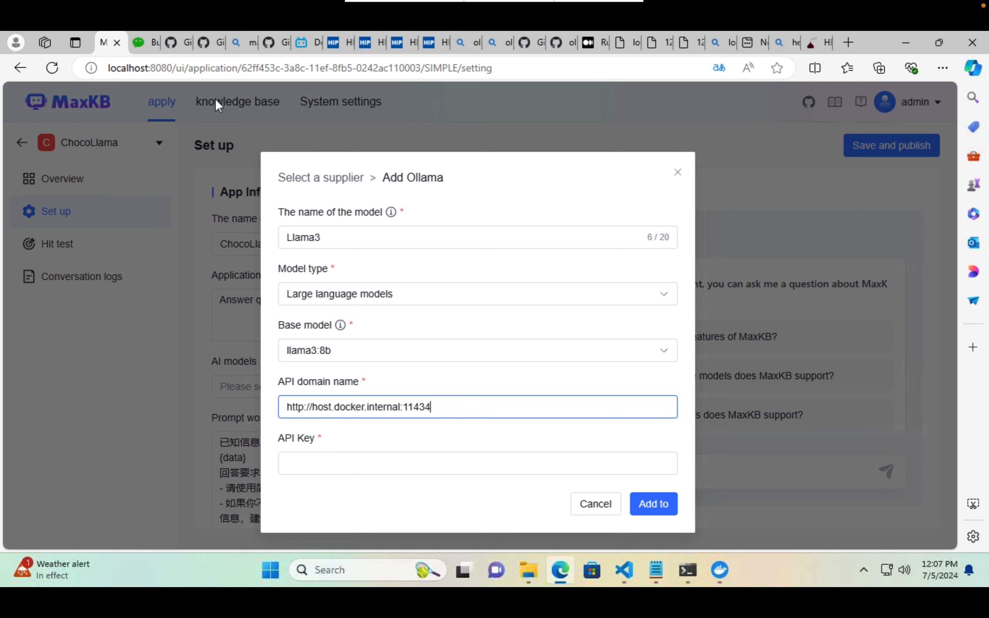
Check the article's API key example, enter an API key for the Ollama model and add the model.
click(140, 52)
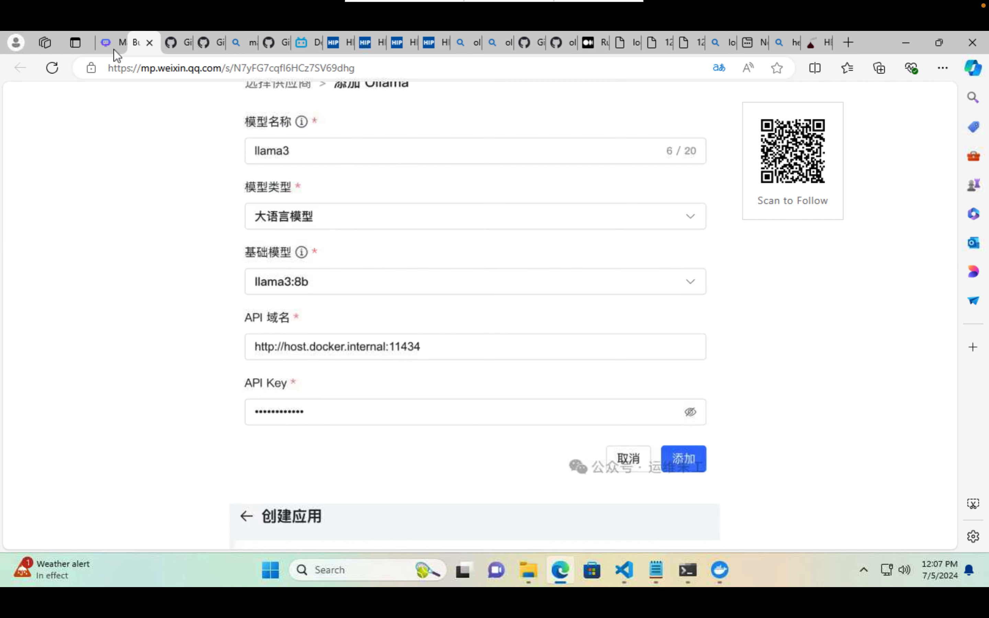
click(99, 51)
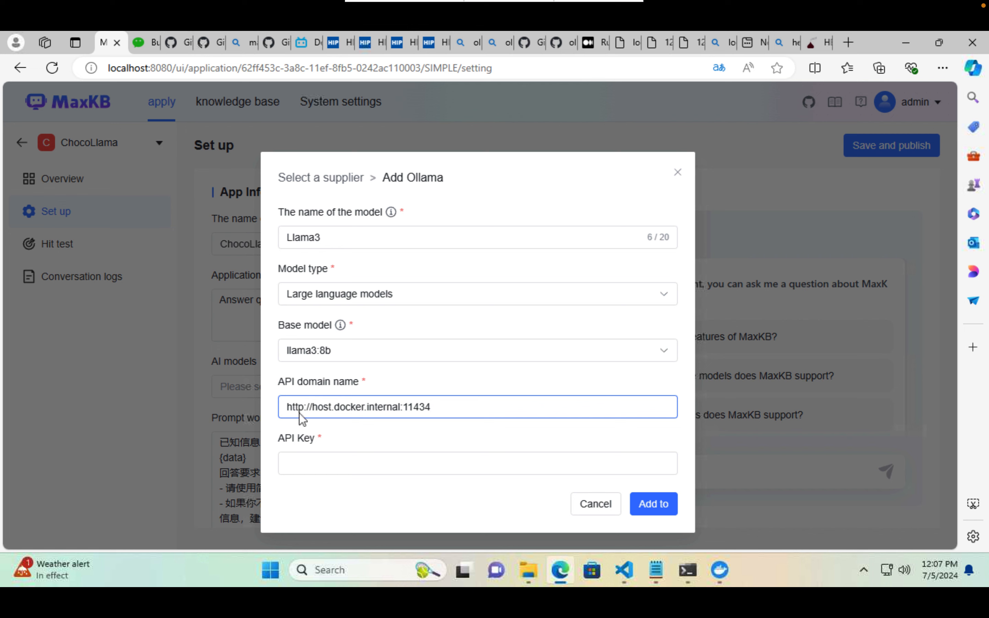
click(332, 452)
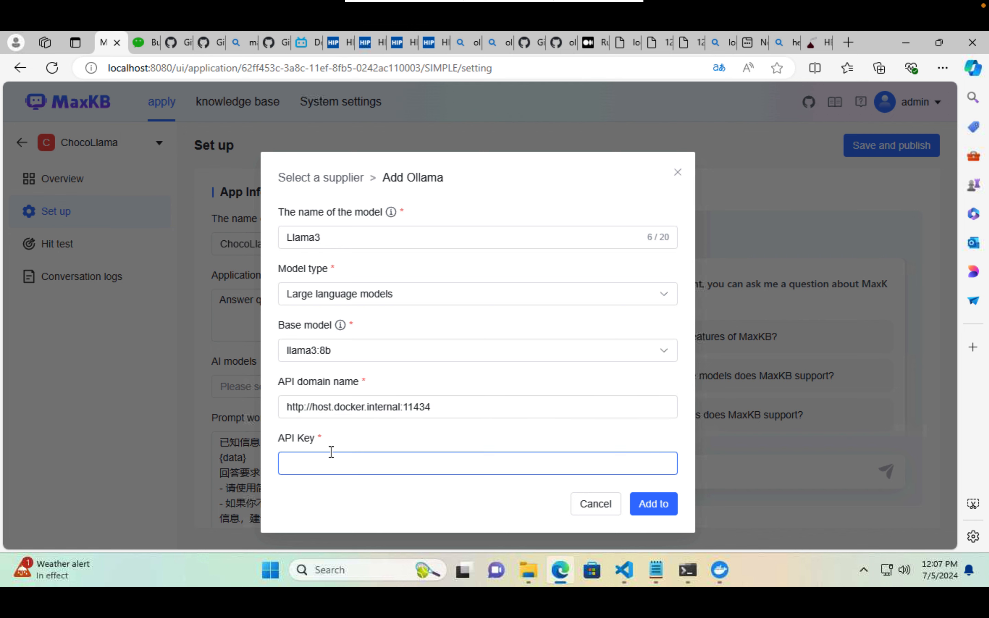
text(•••••)
click(664, 463)
click(664, 464)
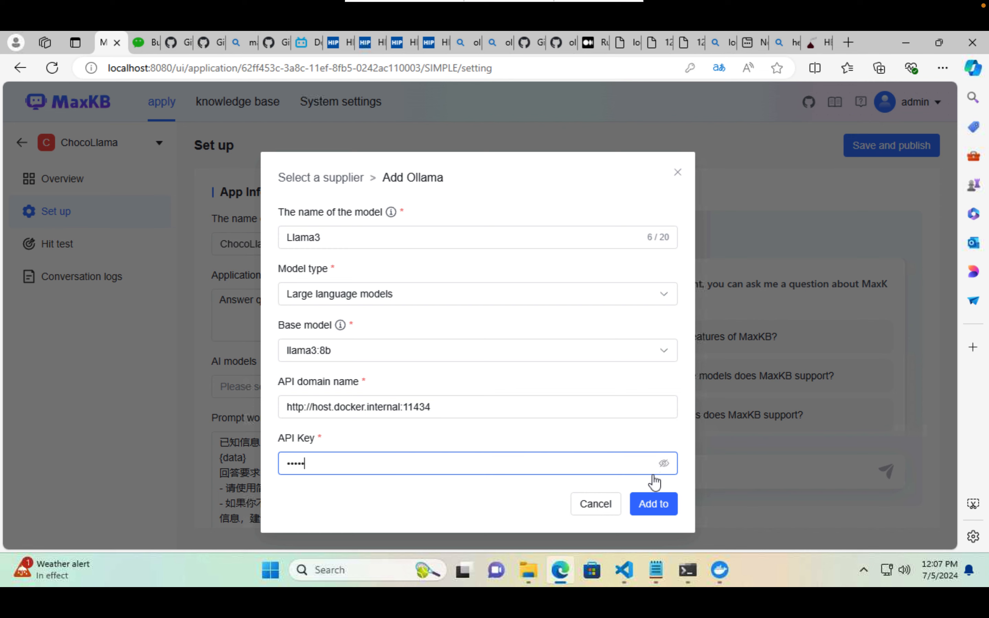
click(653, 505)
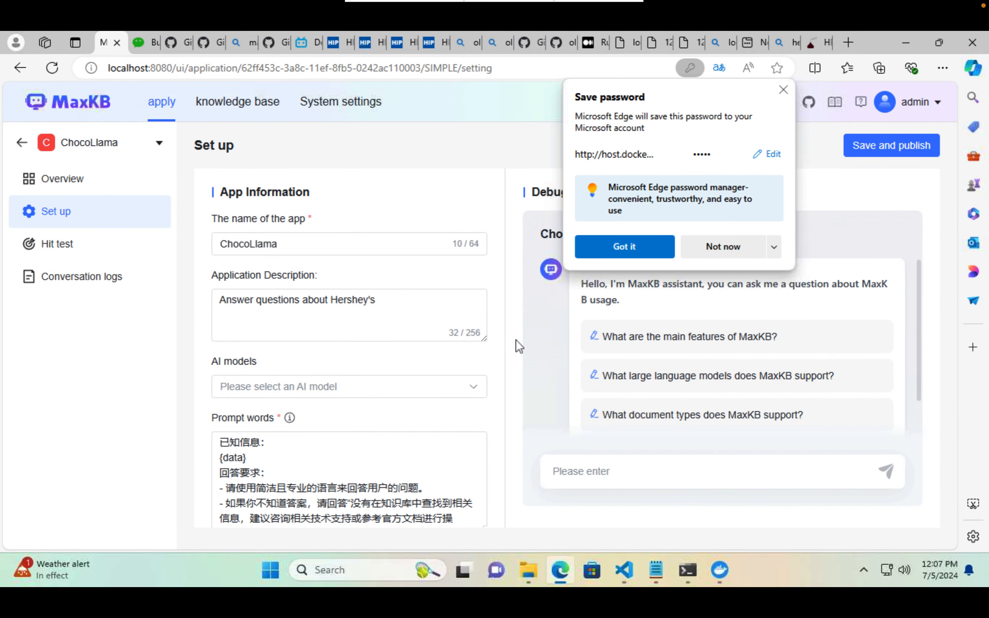
Select Llama3 as the application's AI model and ask the preview "What are the main features of MaxKB?", dismissing the save-password prompt.
click(442, 388)
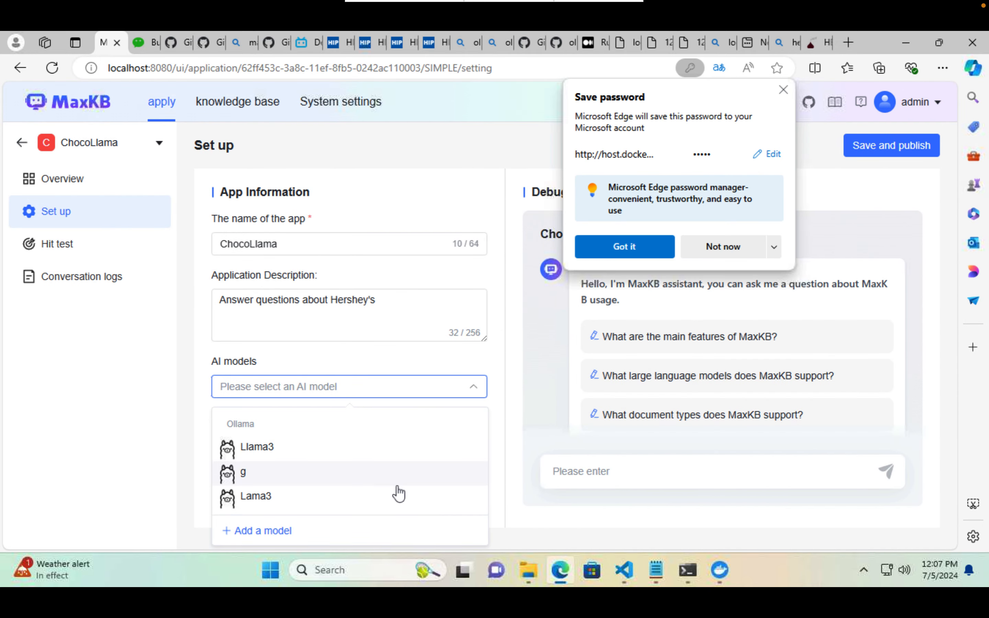
click(391, 450)
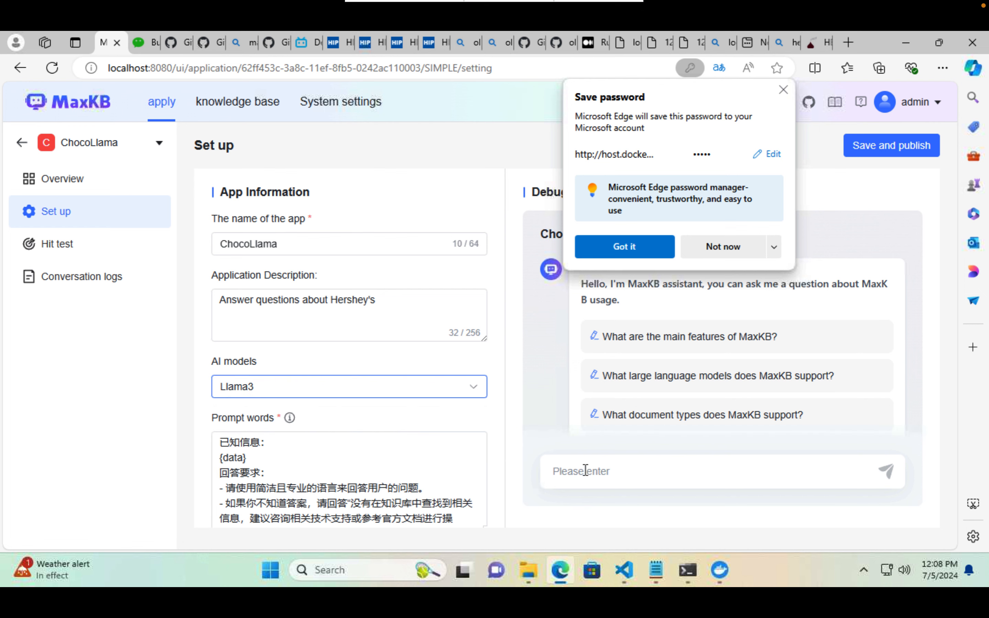
click(651, 343)
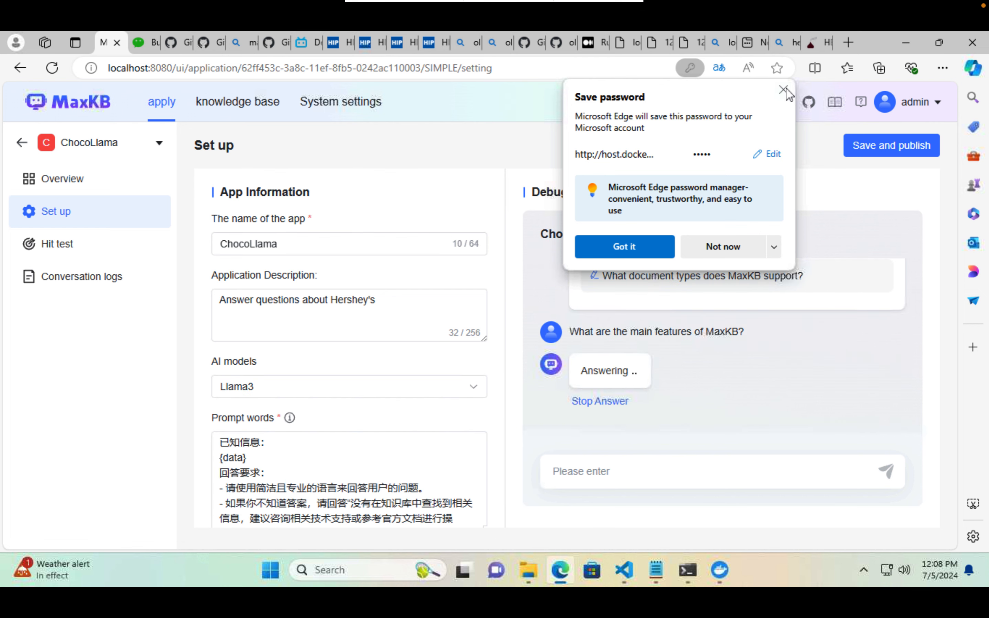
click(785, 90)
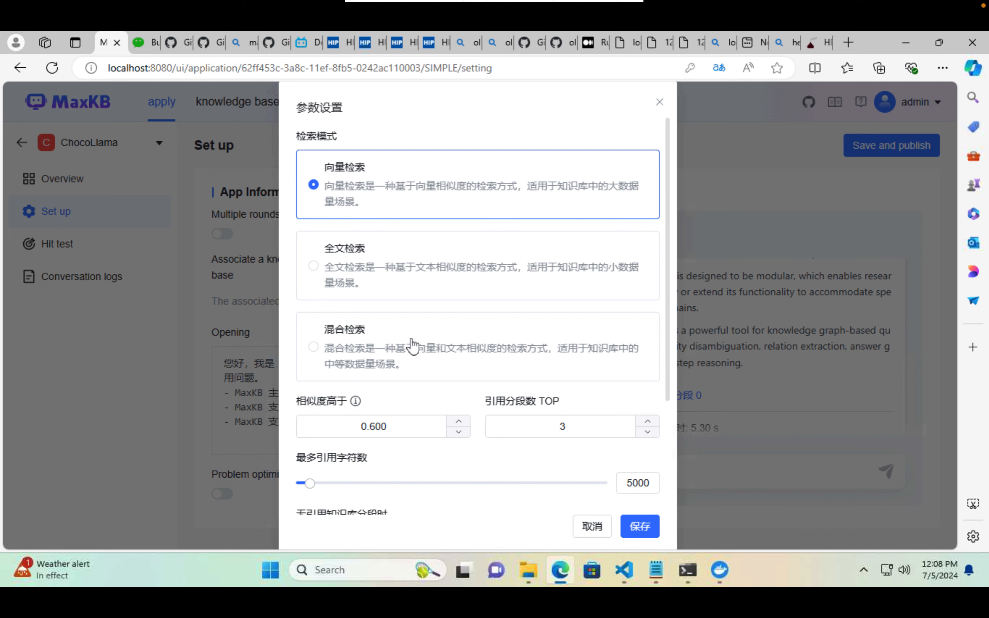
Set the retrieval mode to hybrid search (混合检索) in the knowledge base parameter settings and save them.
click(411, 348)
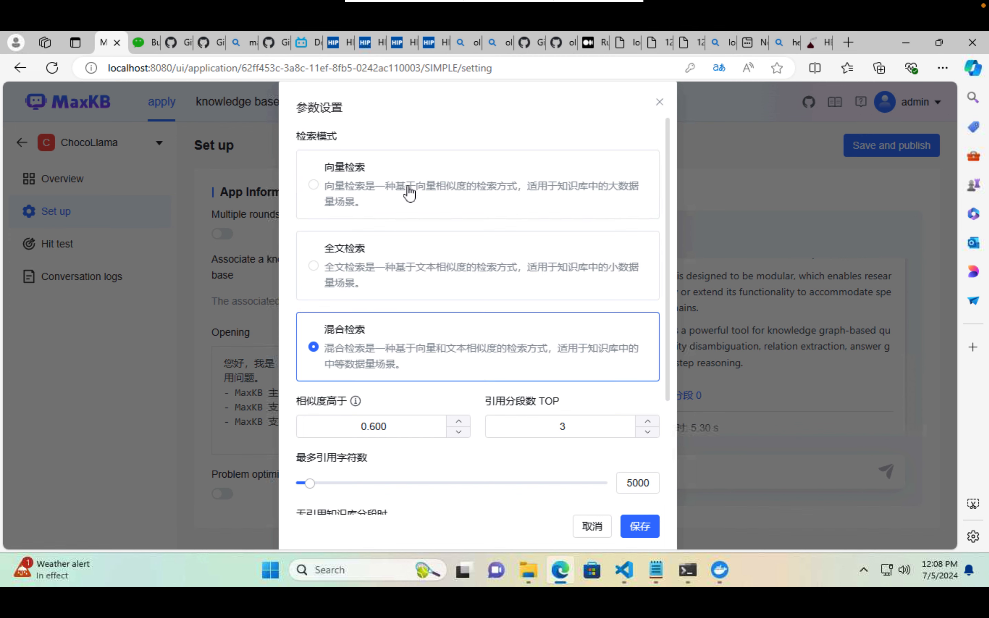
right_click(422, 136)
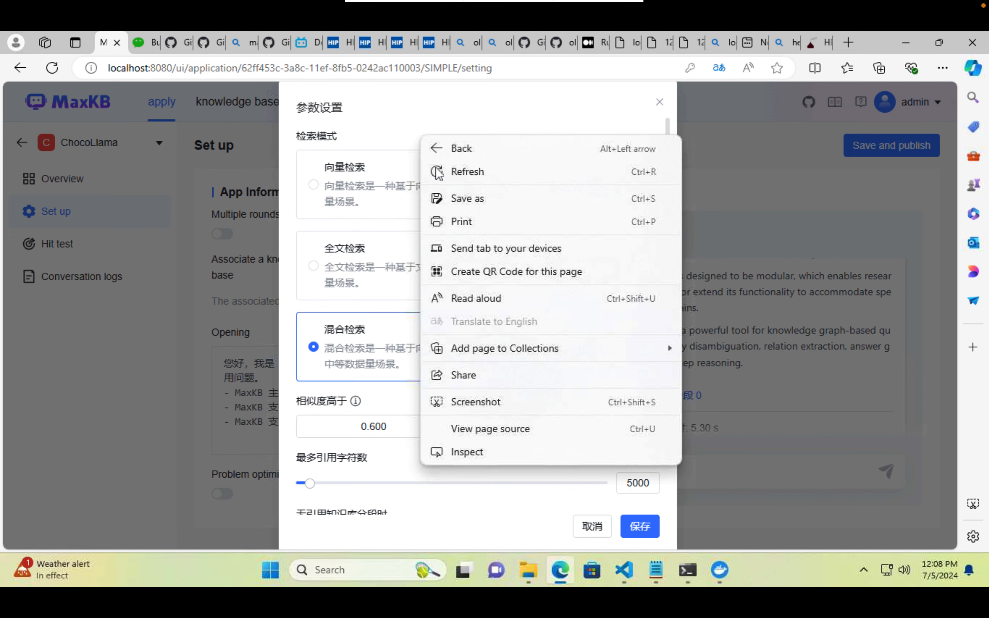
click(402, 390)
scroll(404, 397, down, 3)
click(638, 525)
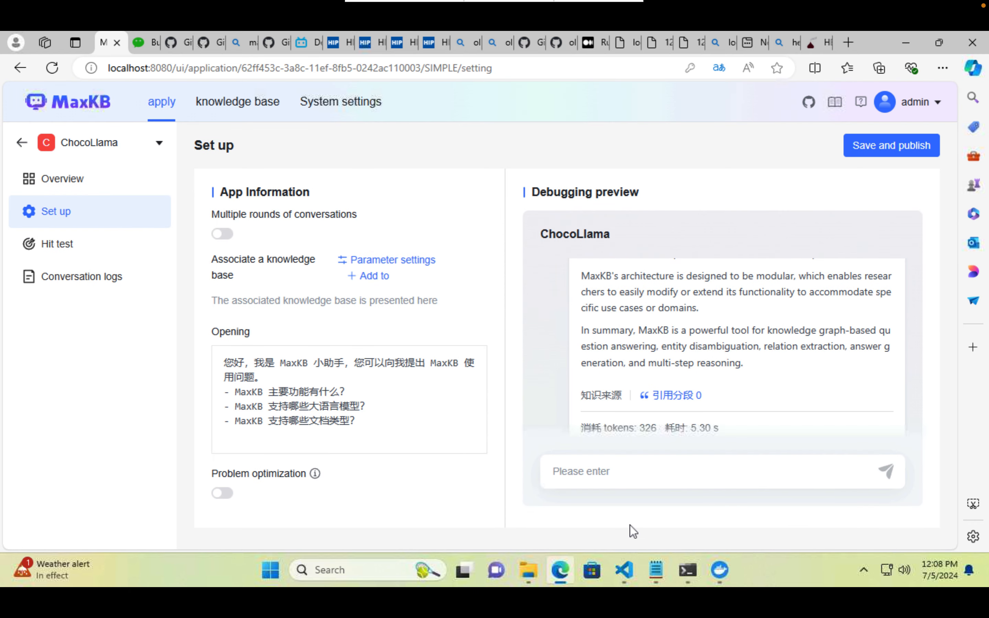
Associate the Hershey's knowledge base with the ChocoLlama application.
click(374, 278)
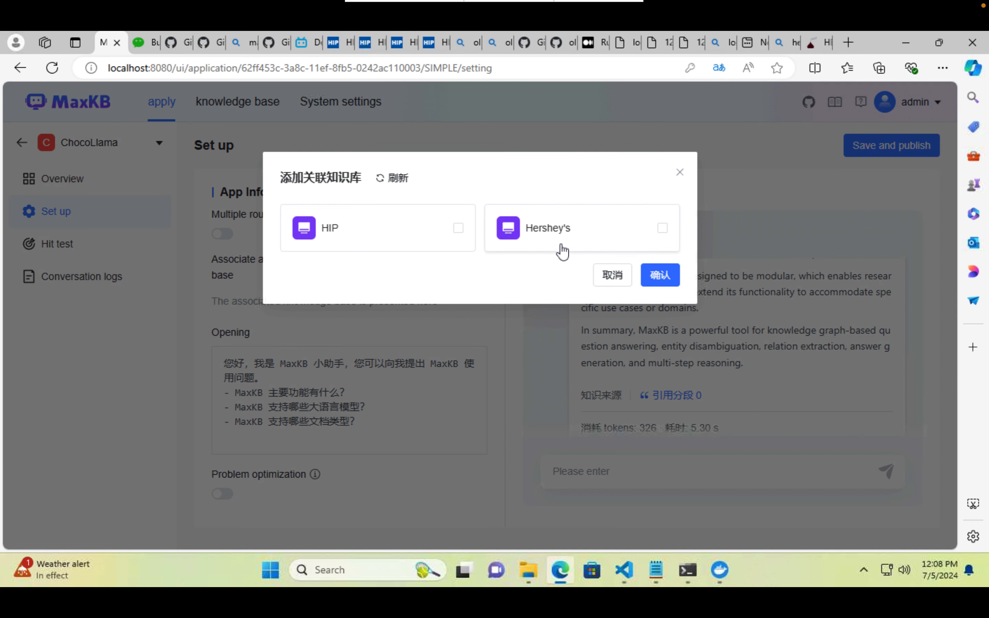
click(584, 246)
click(659, 275)
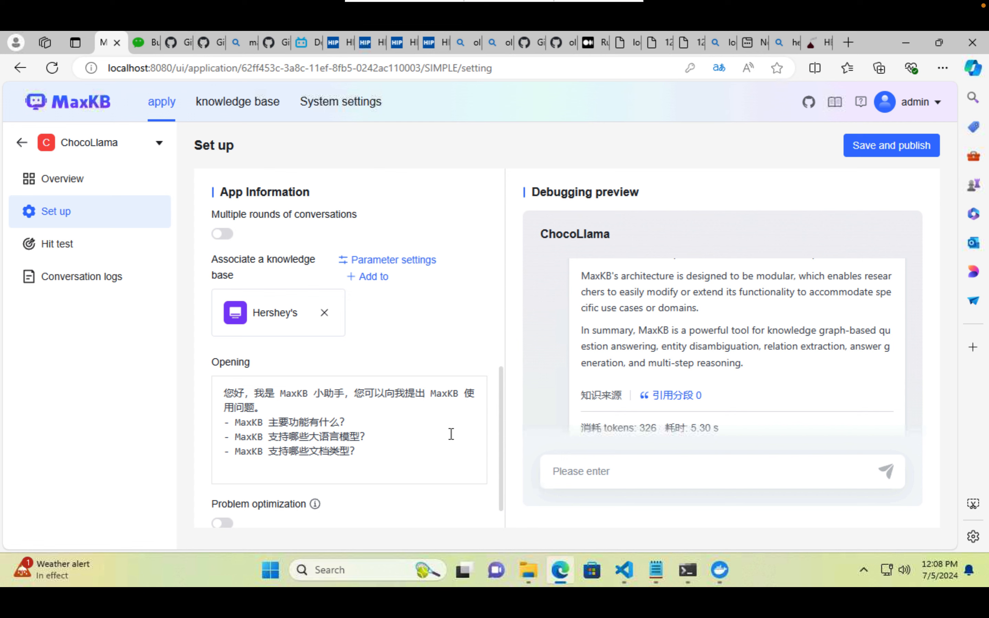
Enable problem optimization for ChocoLlama, and save and publish the application.
scroll(451, 434, down, 1)
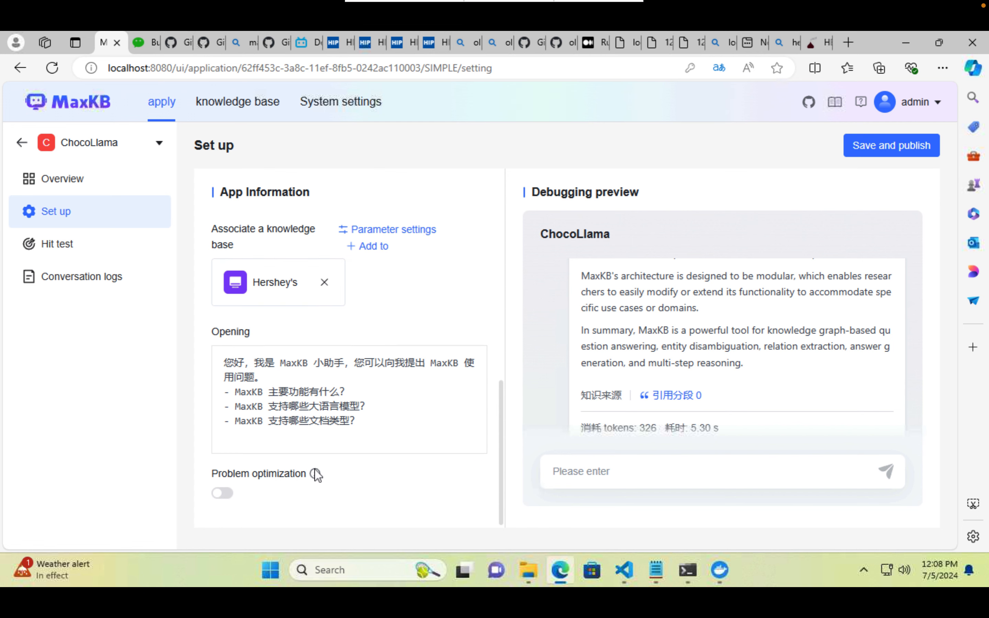
mouse_move(316, 475)
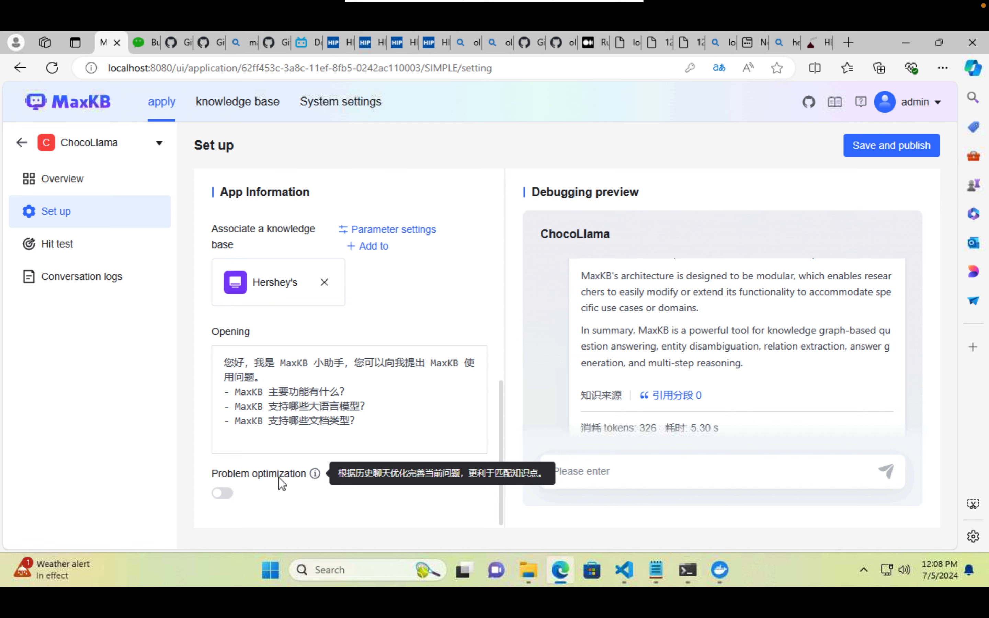
click(222, 494)
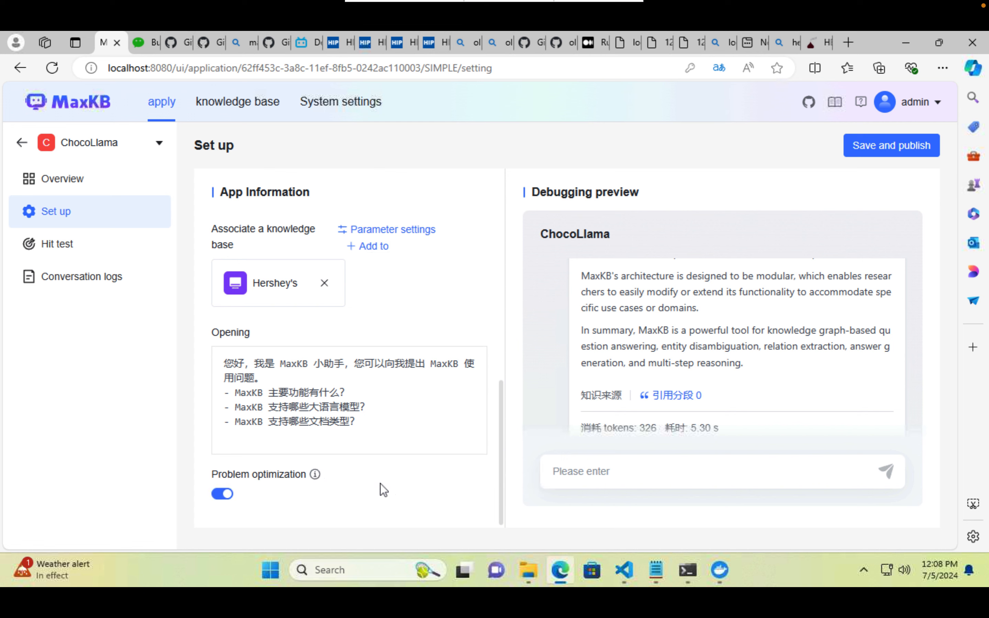
scroll(383, 490, up, 10)
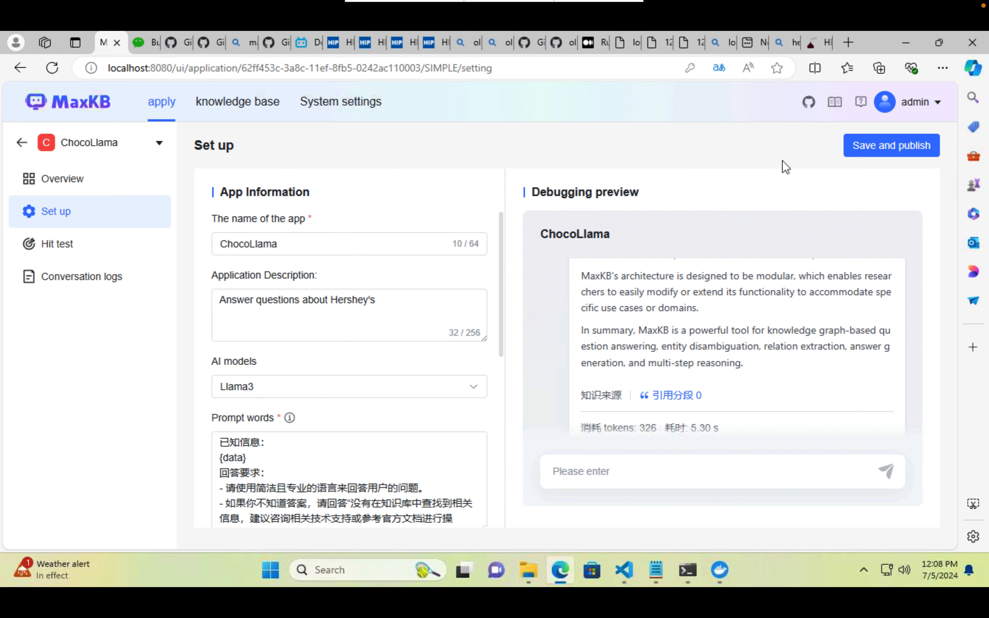
click(919, 149)
Ask the debugging preview "What are Hershey's products?" and look back through the conversation.
click(666, 472)
text(What are Hershey's products?)
key(Return)
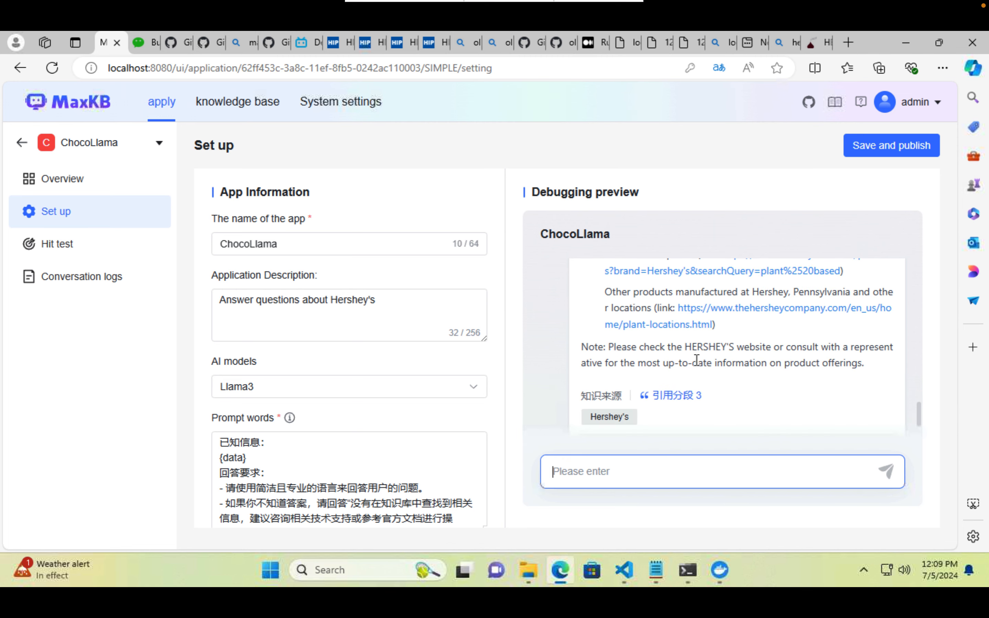
scroll(696, 360, up, 15)
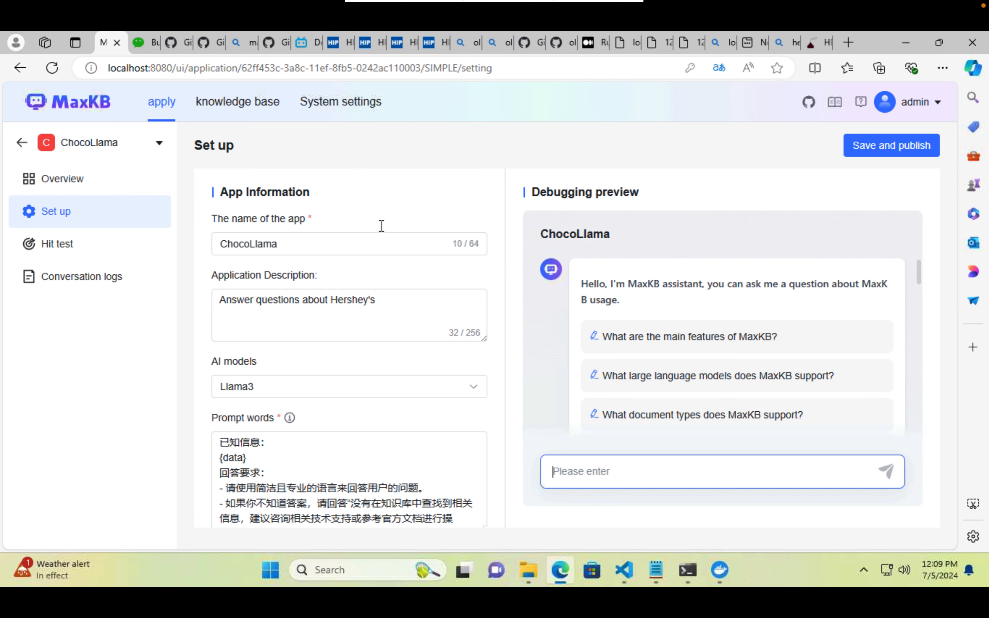
Open ChocoLlama's demo chat from the application list and ask "What does Hershey's sell".
click(24, 148)
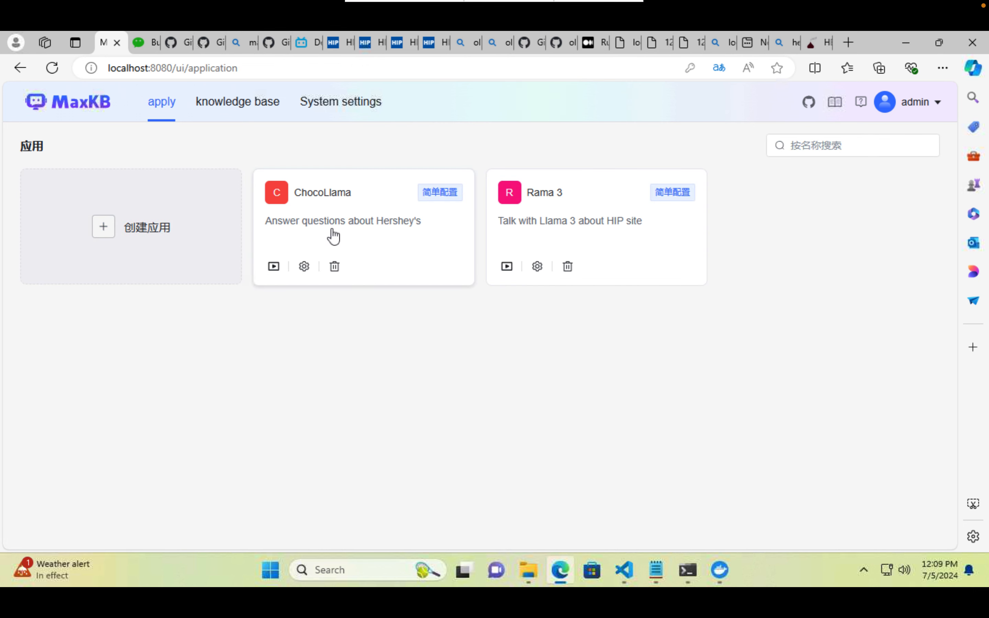
click(274, 266)
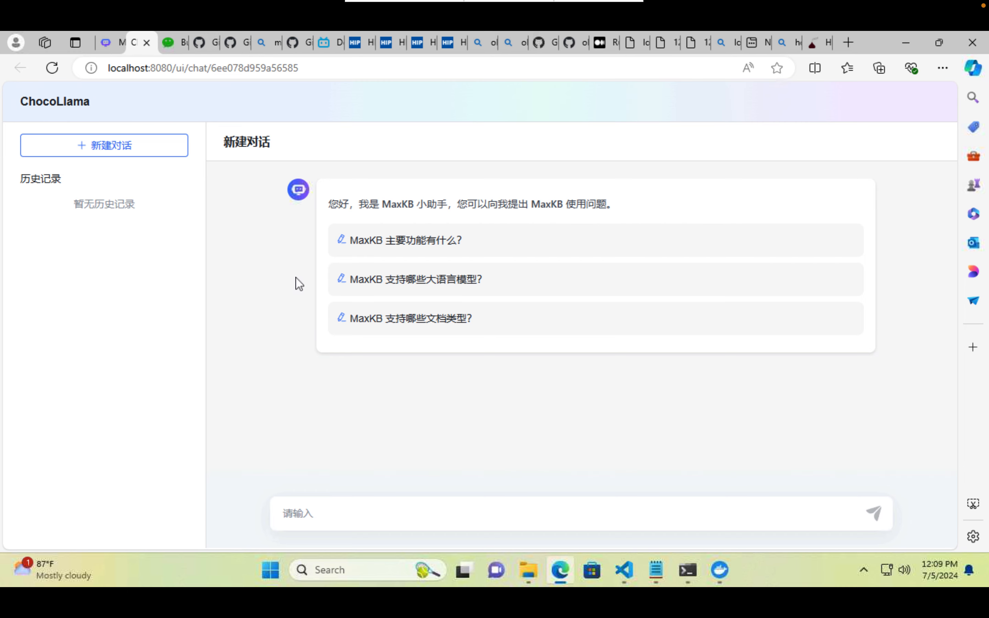
click(312, 508)
text(W)
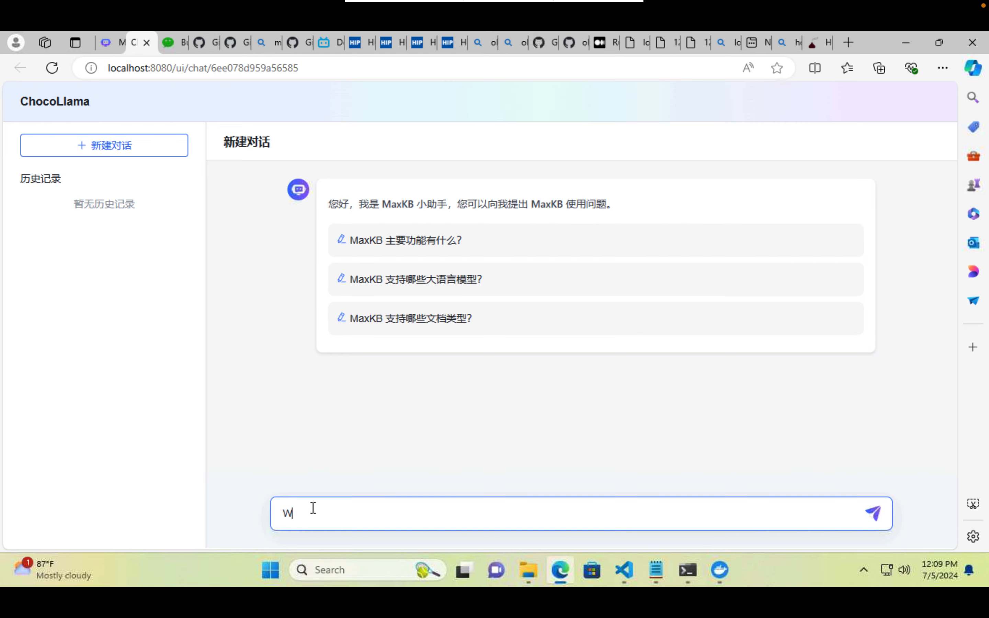
text(hat does Hershey's sell)
key(Return)
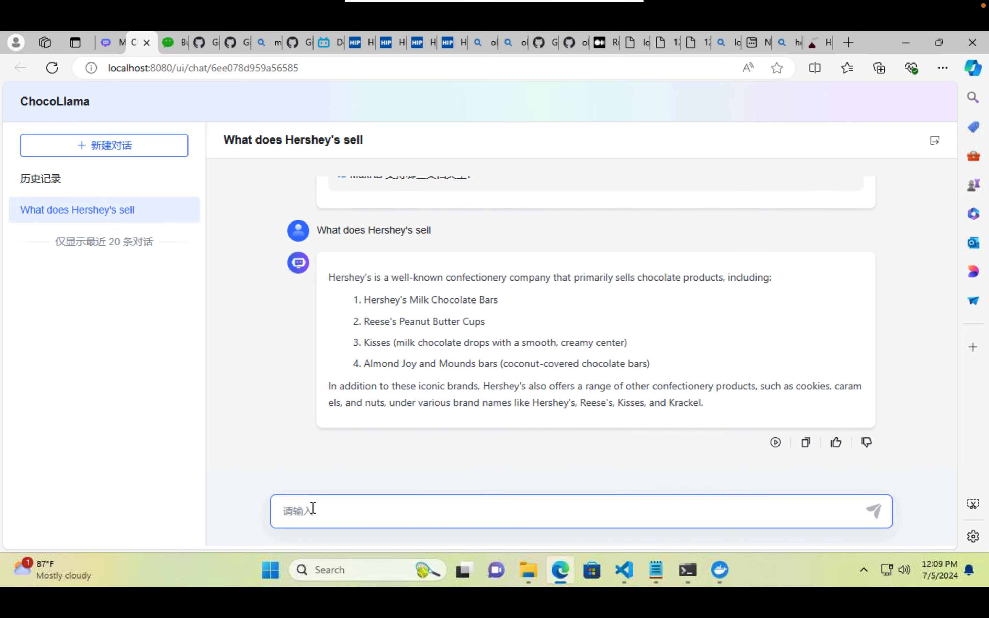
Ask the follow-up question "What products does it offer on their website" in the same chat.
text(What products does it offer righ)
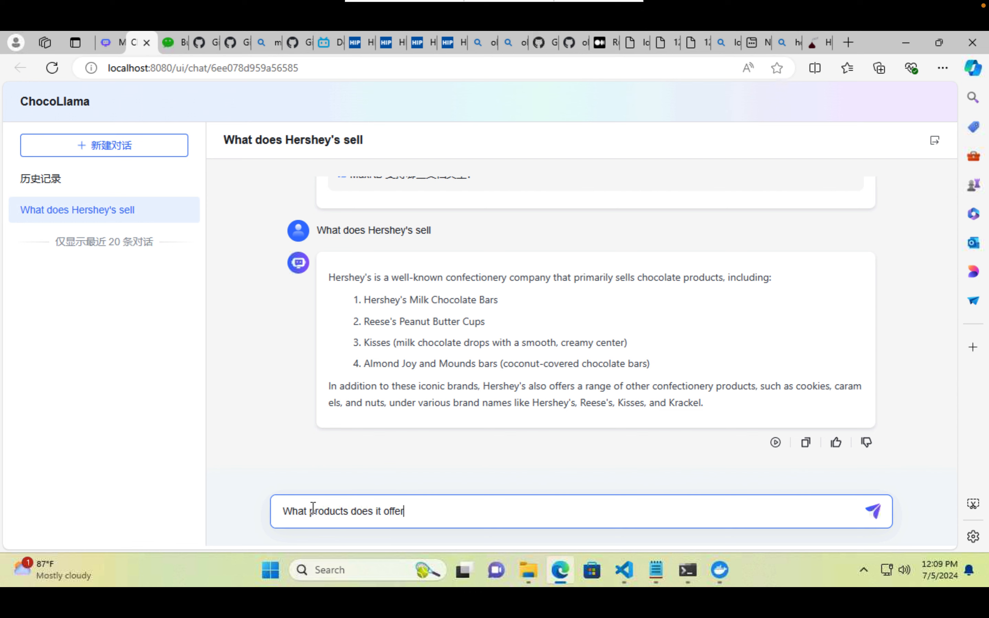
key(BackSpace)
key(BackSpace)
key(BackSpace)
text(on their website)
key(Return)
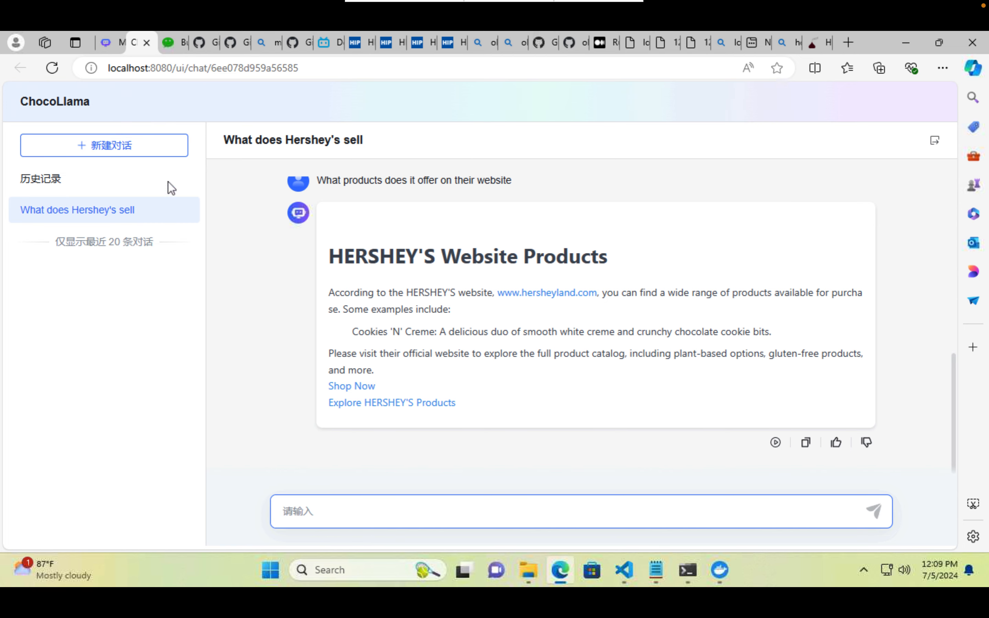
Regenerate the answer to the website products question and close the ChocoLlama chat.
click(110, 45)
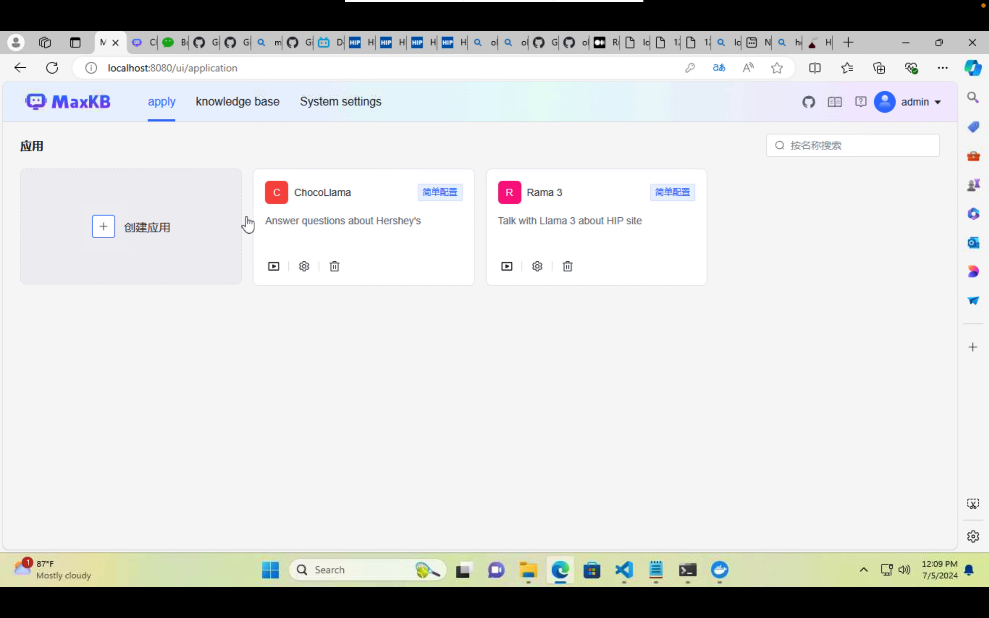
click(144, 44)
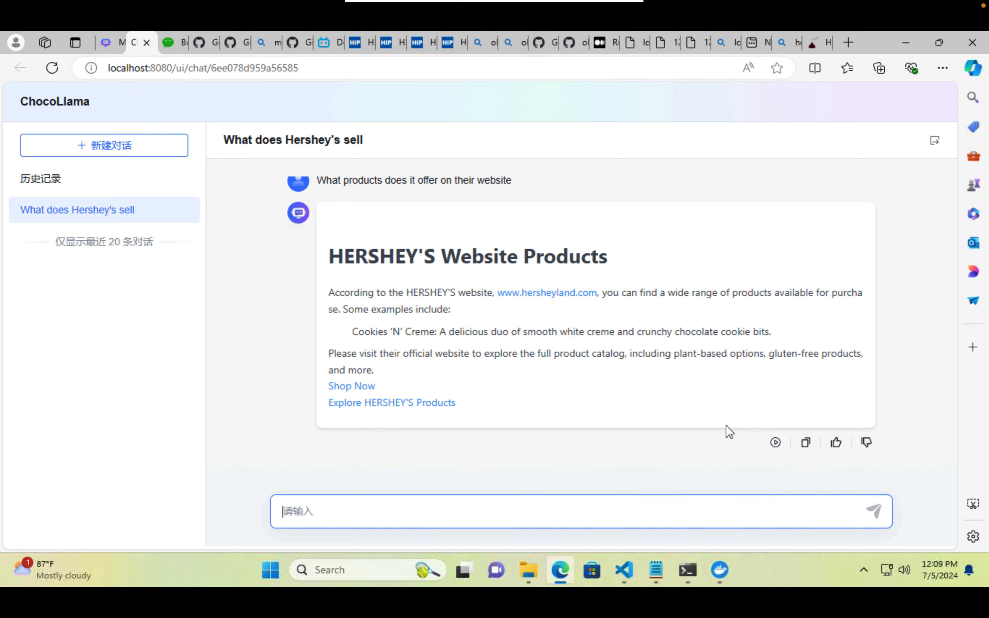
click(776, 443)
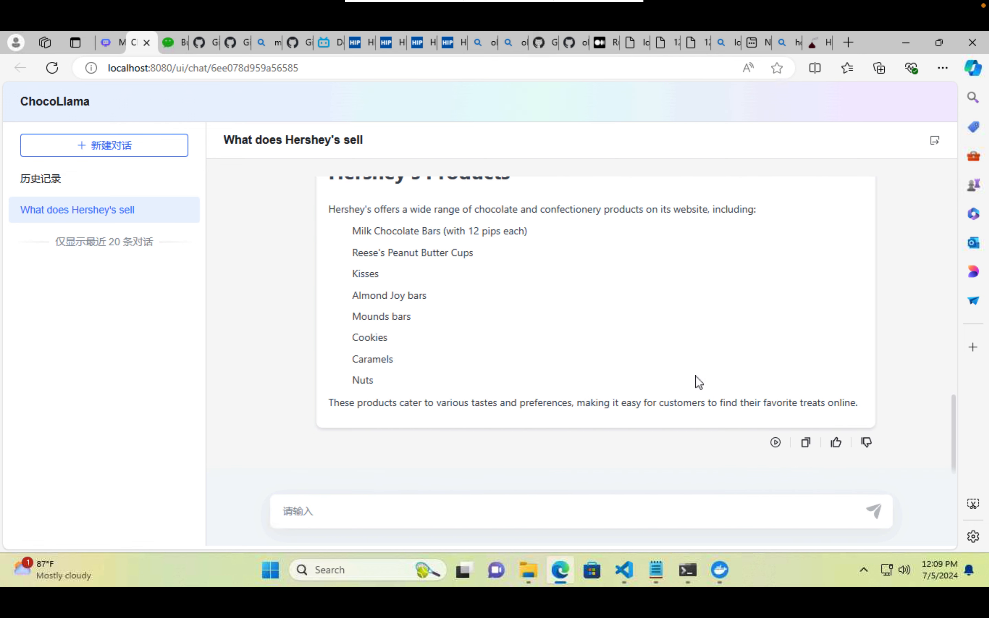
click(147, 42)
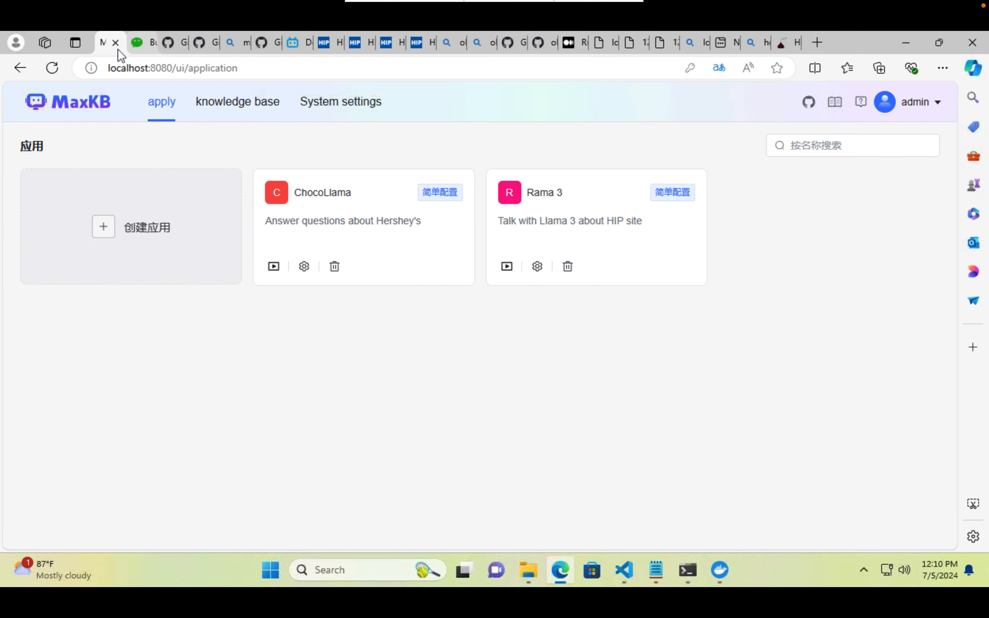
Examine ChocoLlama's overview, covering its public access link, API access, usage statistics and access restriction (访问限制) options.
click(428, 246)
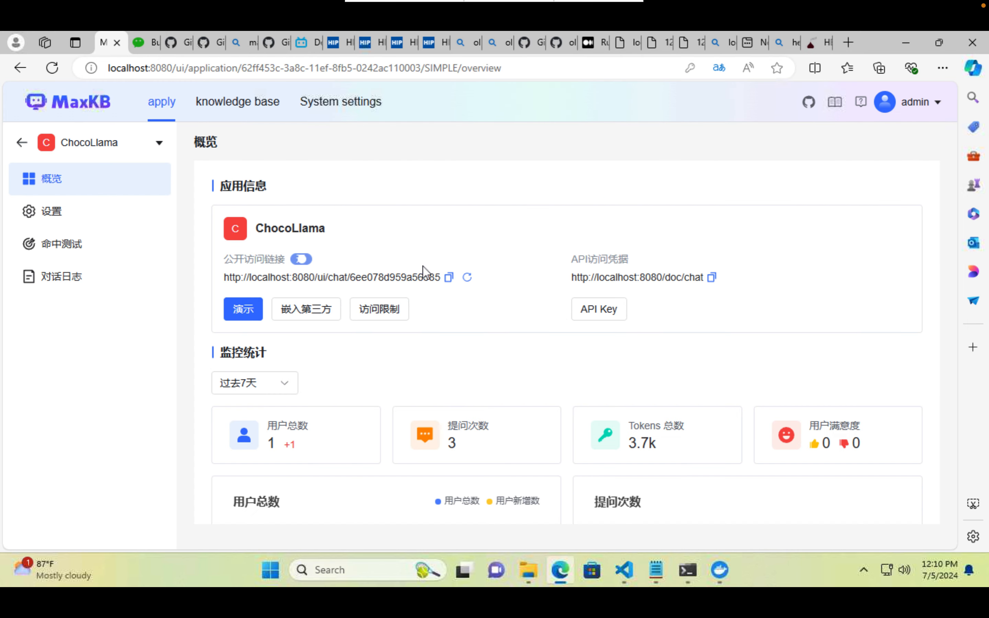
triple_click(342, 279)
click(557, 277)
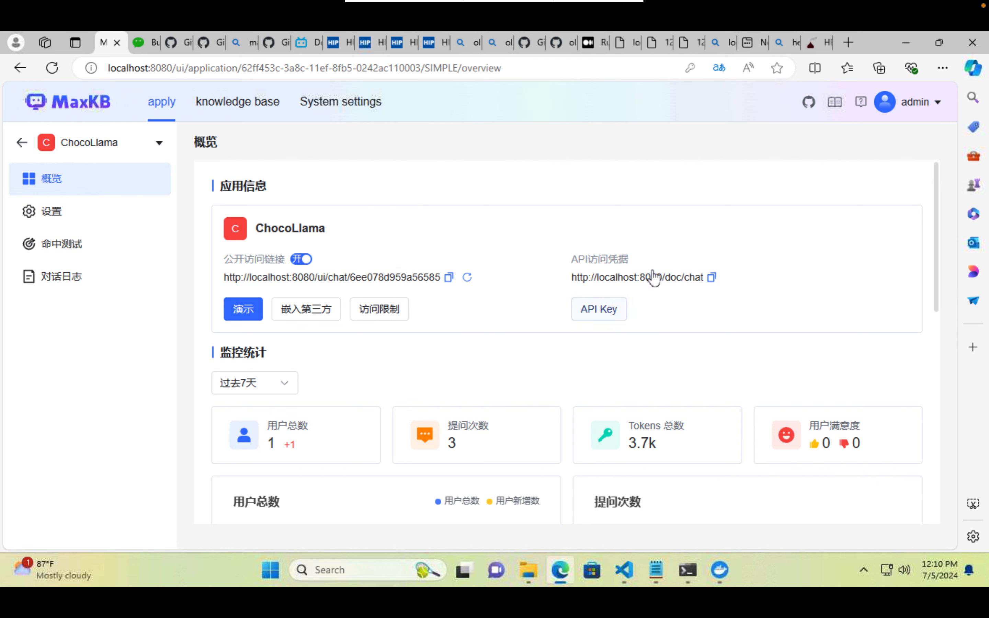
scroll(524, 384, down, 10)
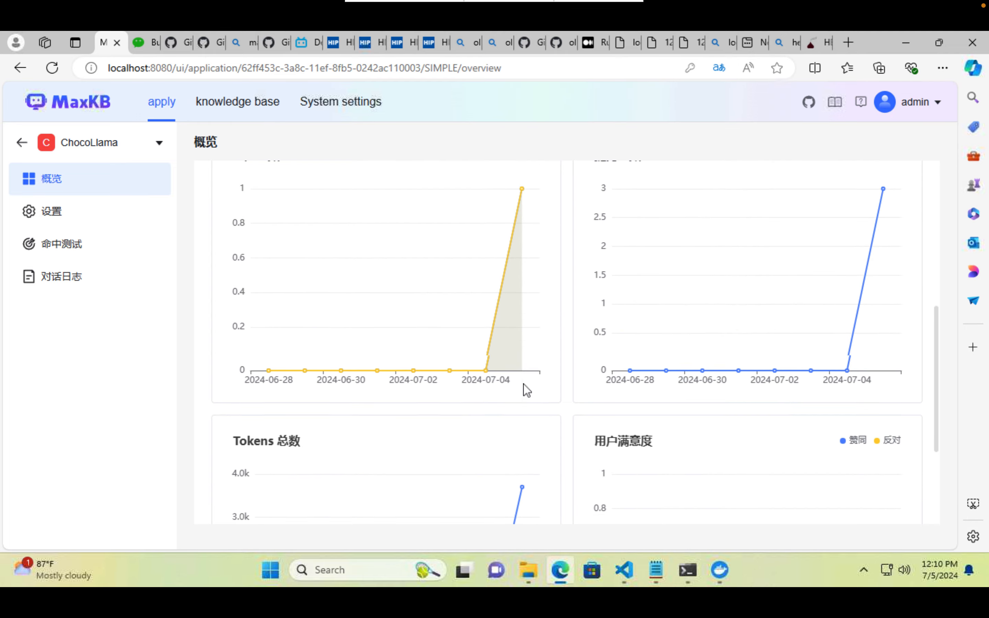
scroll(461, 307, up, 10)
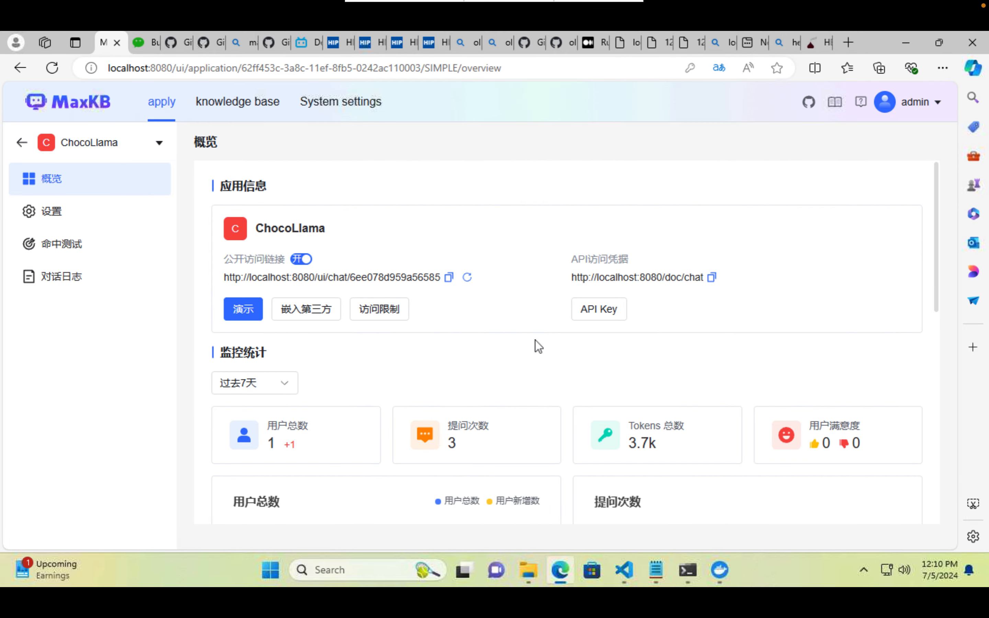
scroll(536, 344, down, 5)
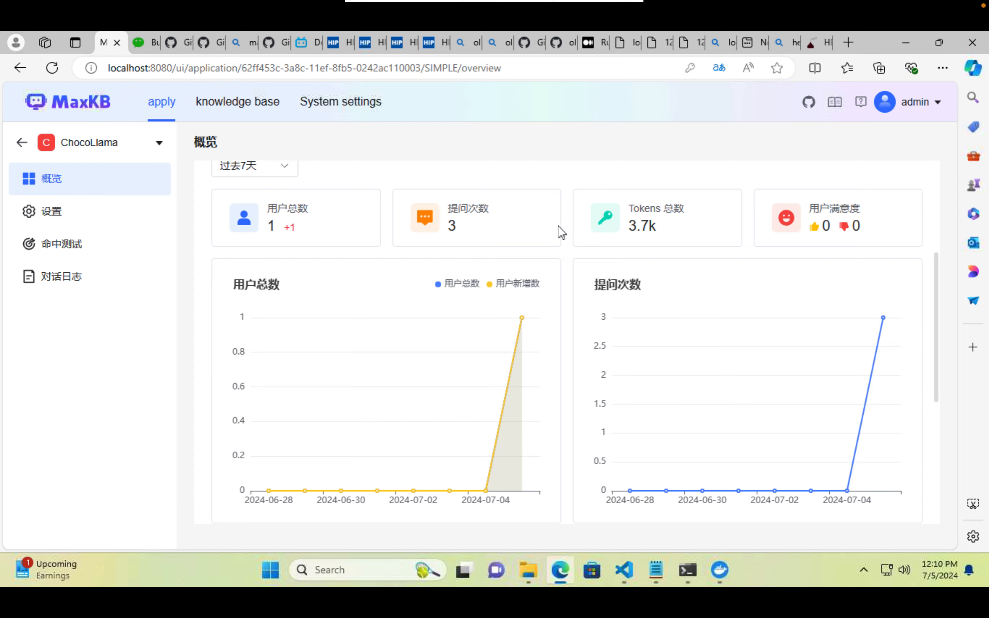
scroll(678, 240, down, 5)
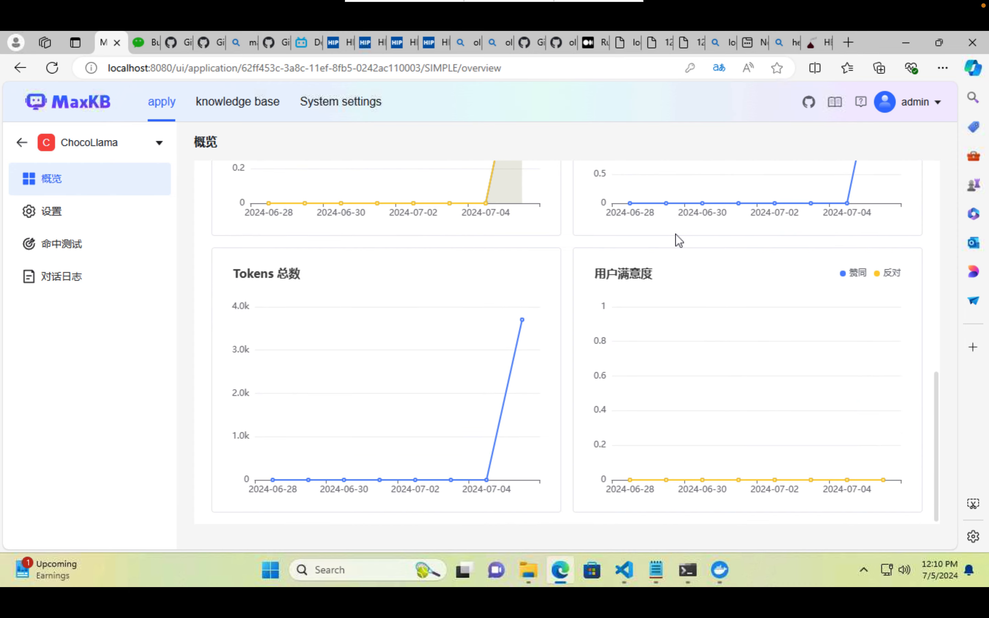
scroll(676, 235, up, 5)
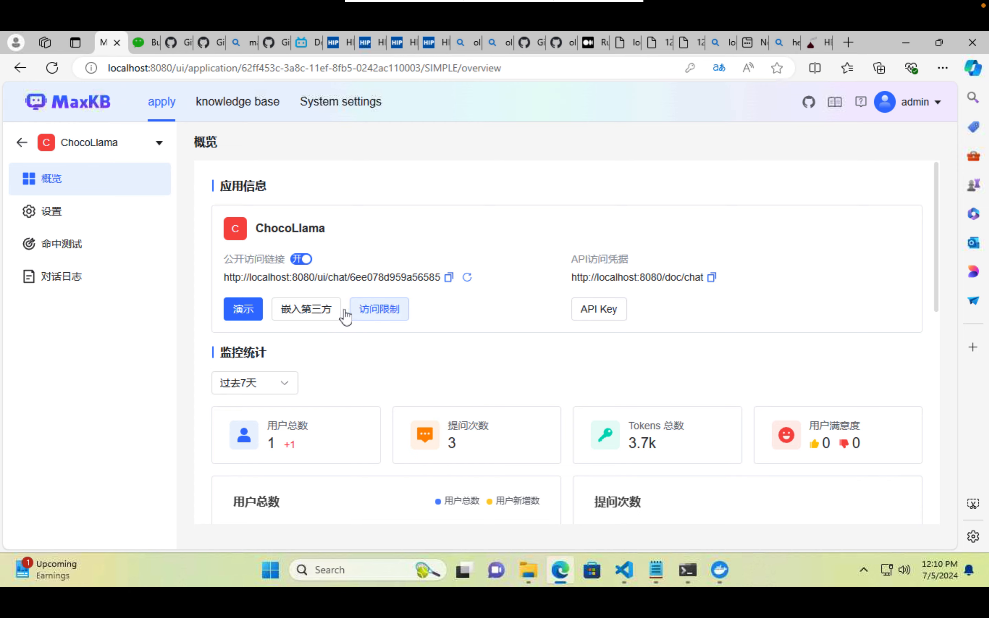
click(358, 311)
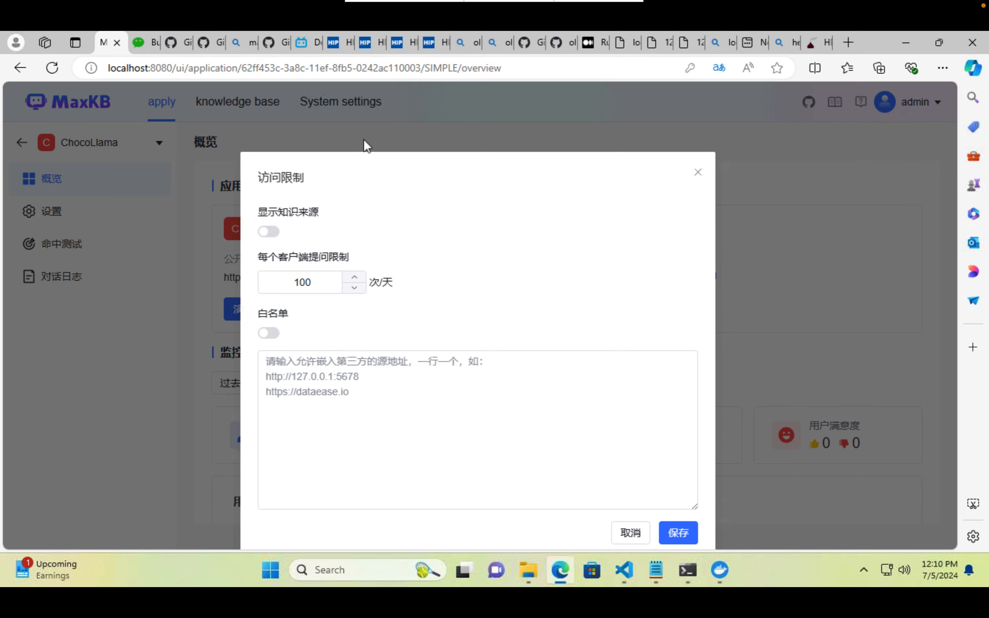
click(380, 129)
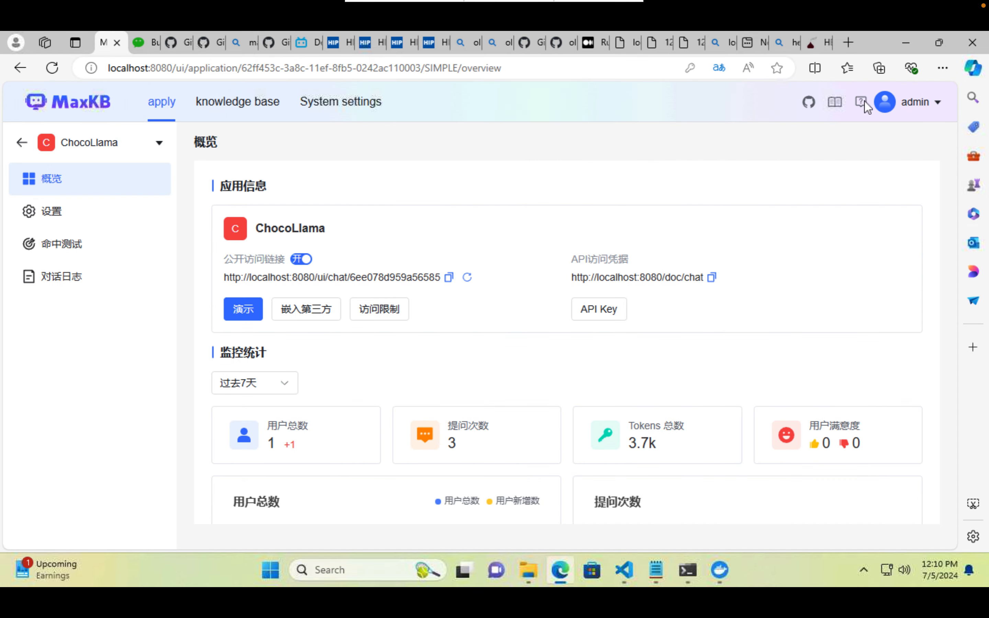
Examine the account options and the system settings for users, model providers (Ollama, OpenAI, Gemini, Azure OpenAI) and email.
click(886, 102)
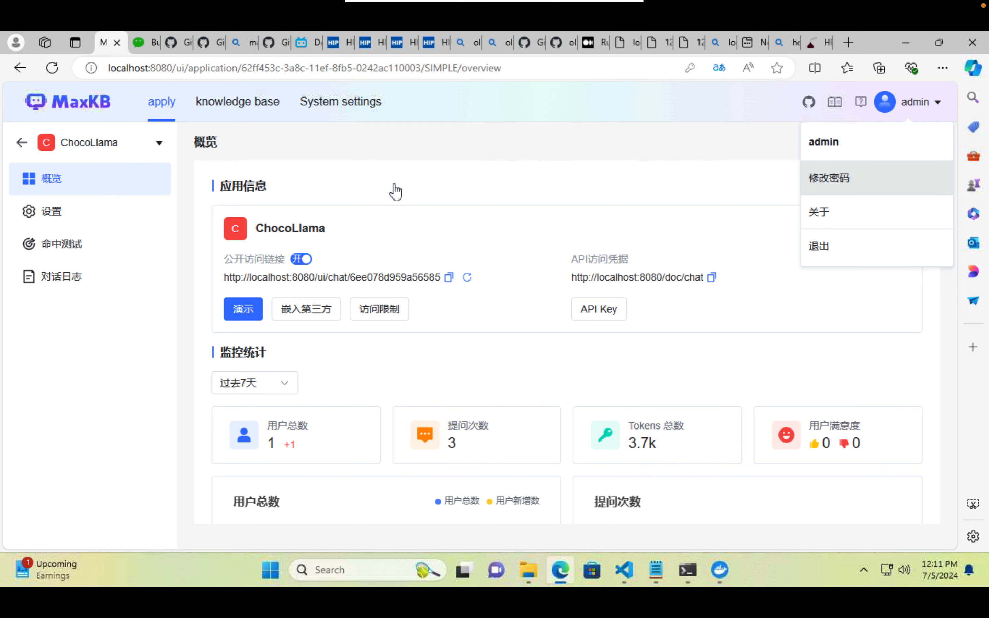
click(331, 100)
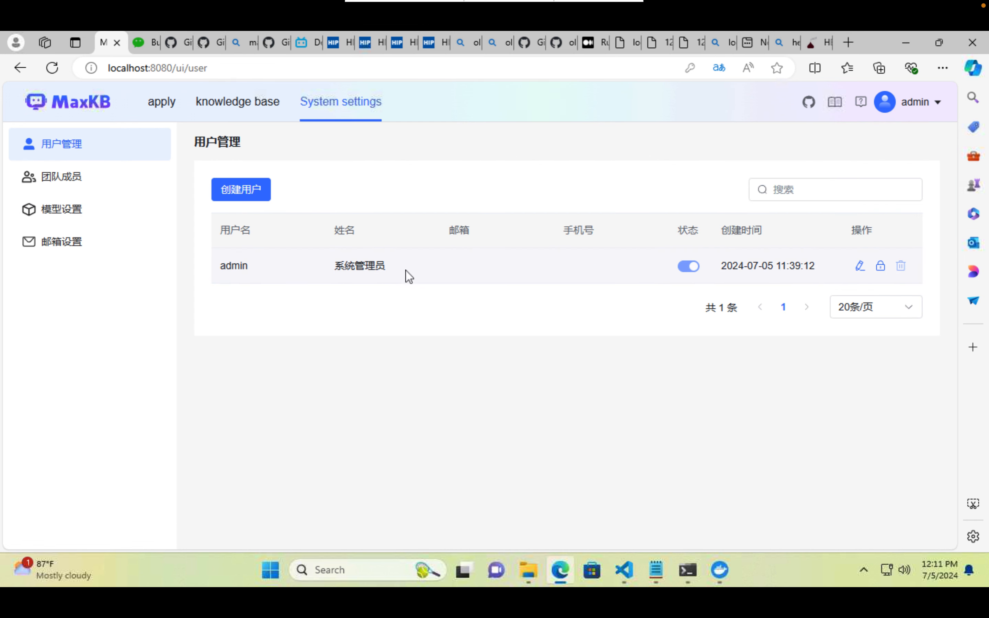
click(62, 209)
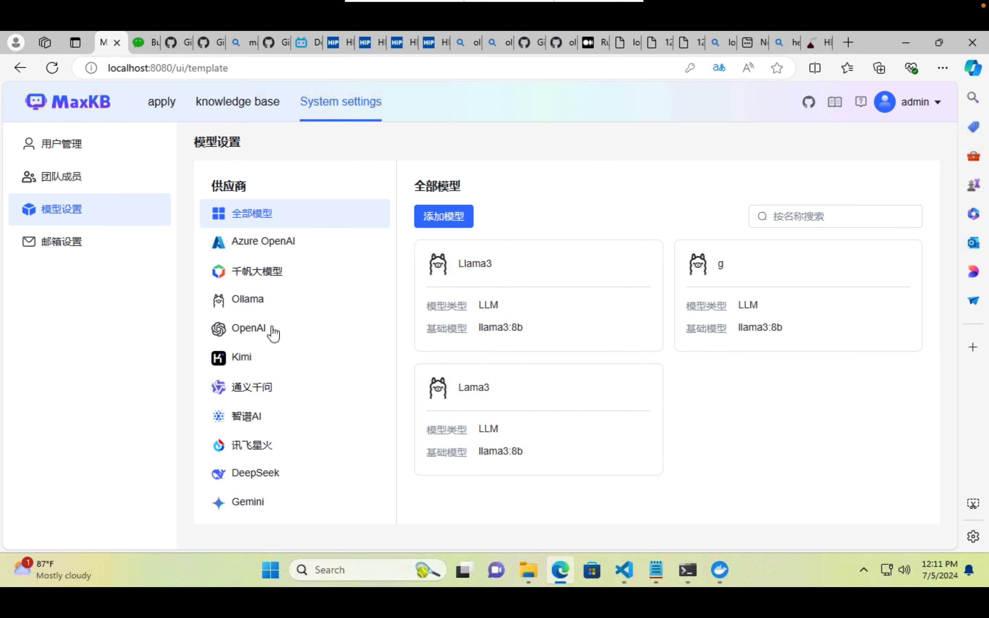
click(256, 294)
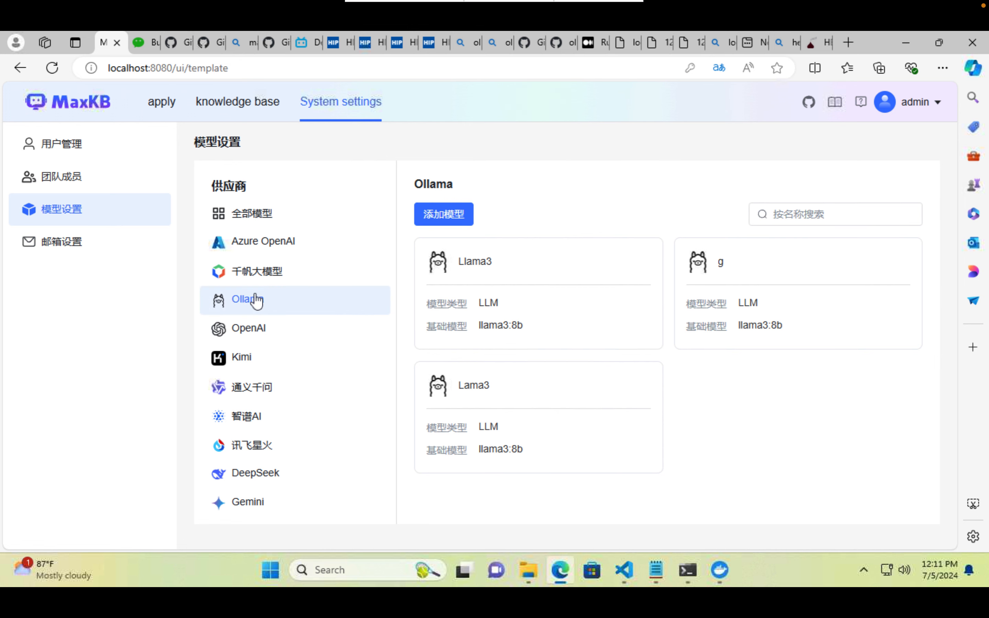
click(266, 336)
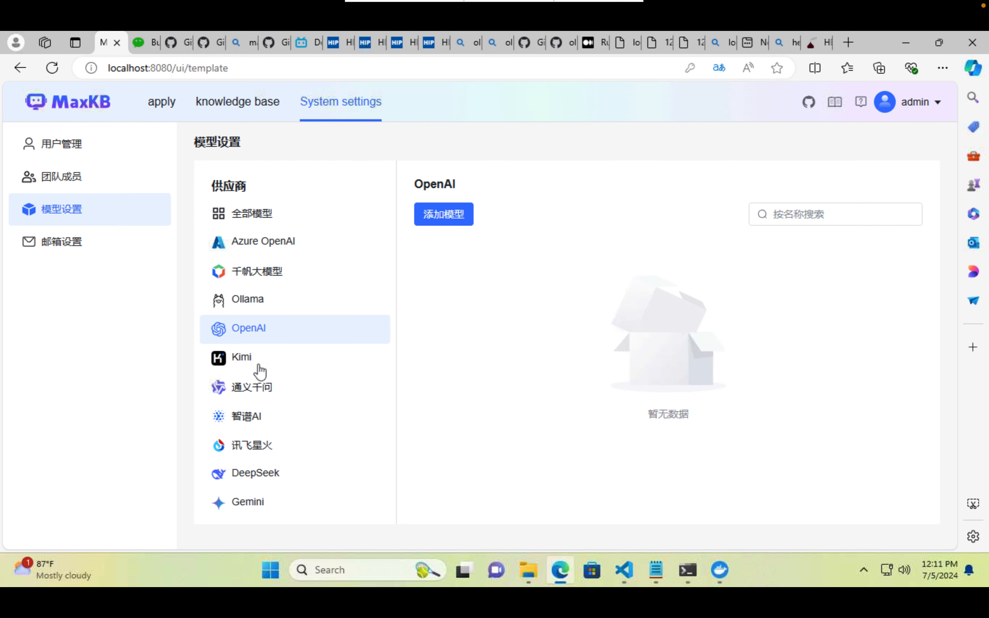
click(276, 508)
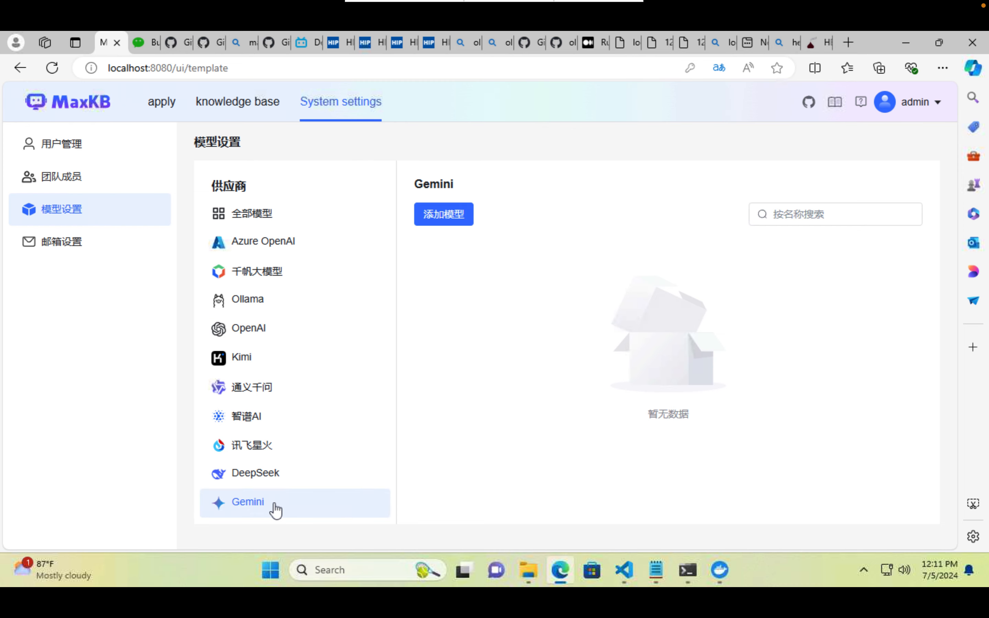
click(308, 253)
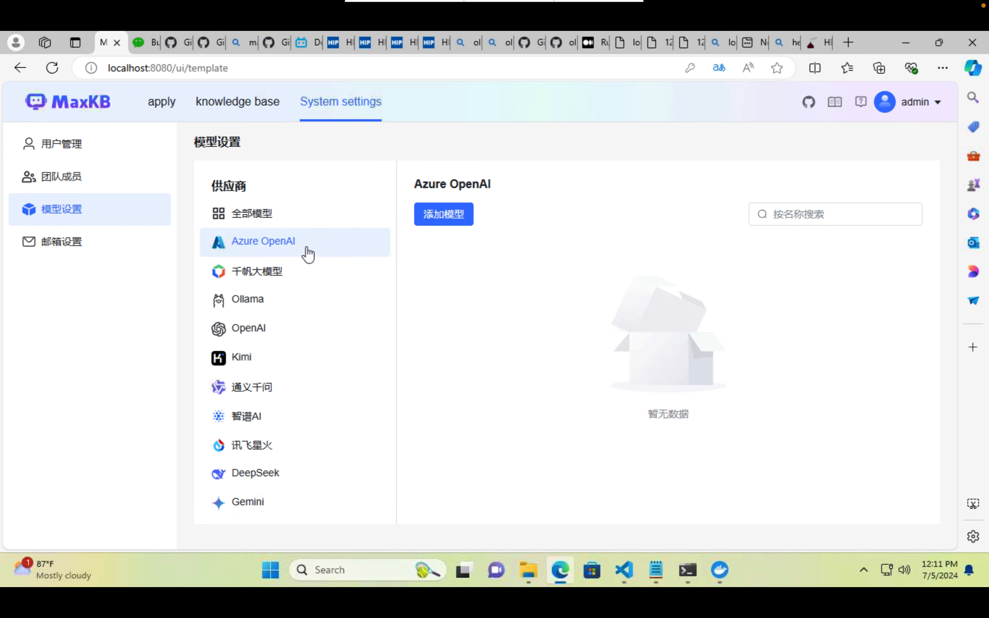
click(118, 250)
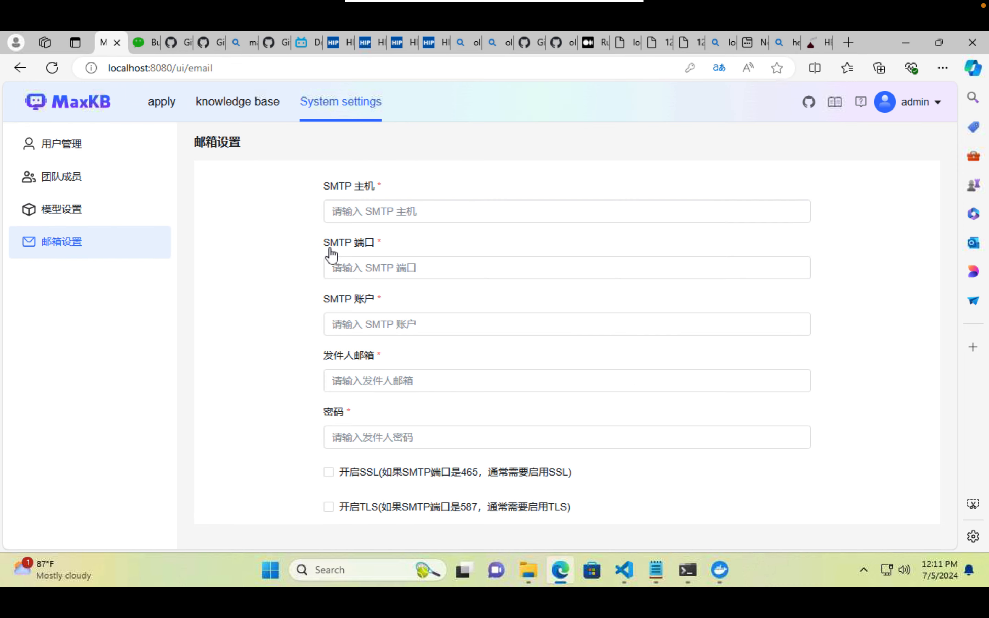
Return to the application list and switch to Docker Desktop to check the ollama and maxkb containers.
click(161, 101)
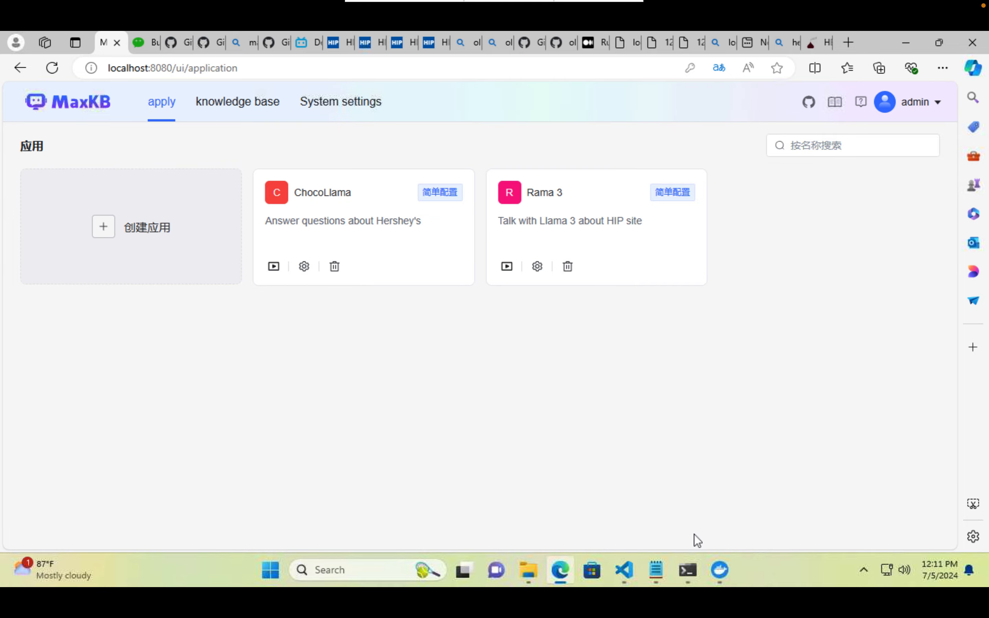
click(720, 569)
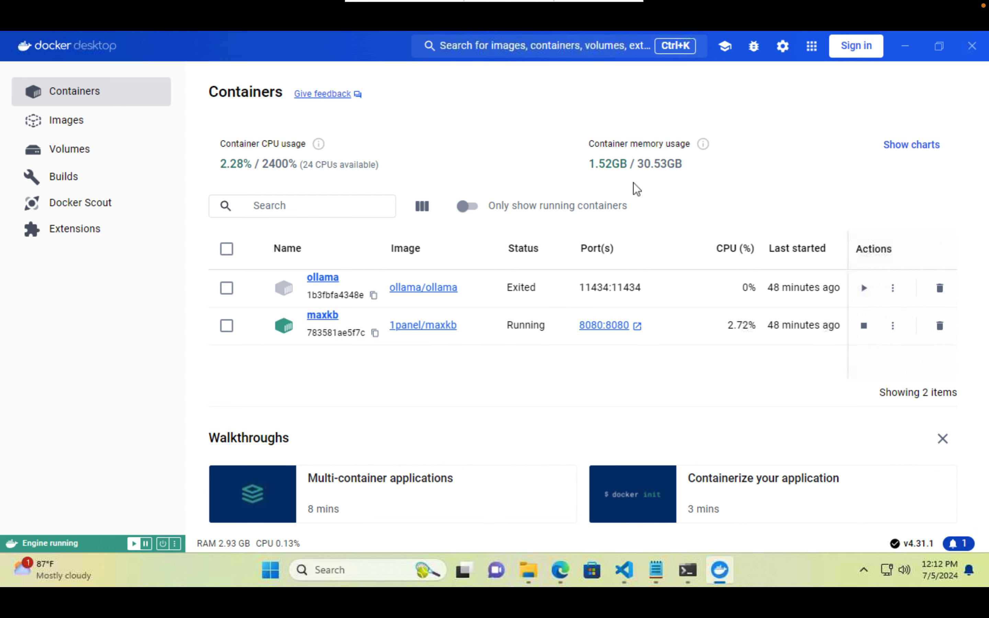
Switch back to MaxKB in Edge and open the knowledge base creation form (创建知识库) at its document upload section.
click(561, 575)
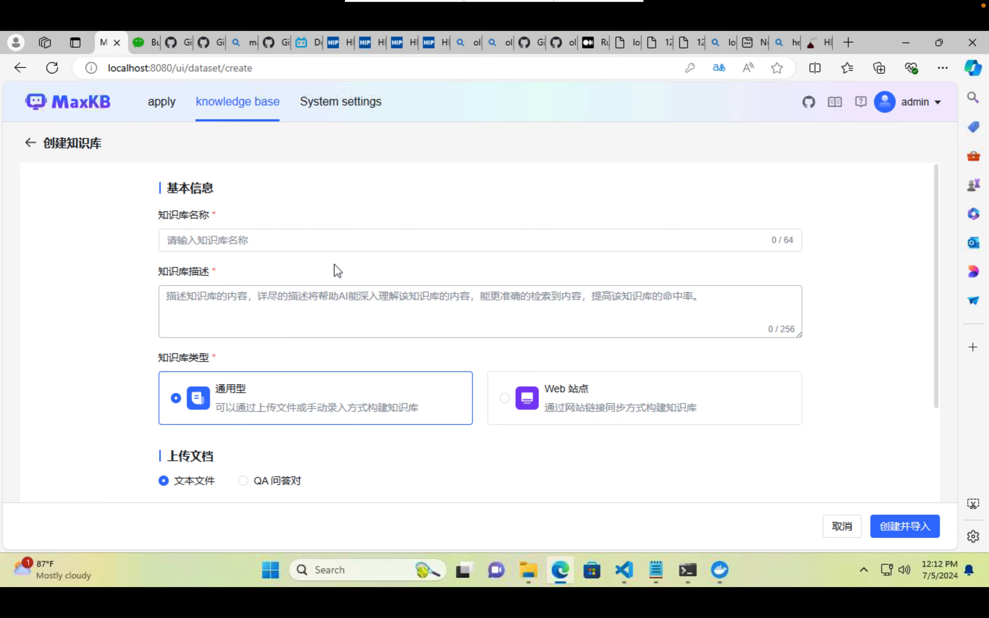
scroll(337, 271, down, 4)
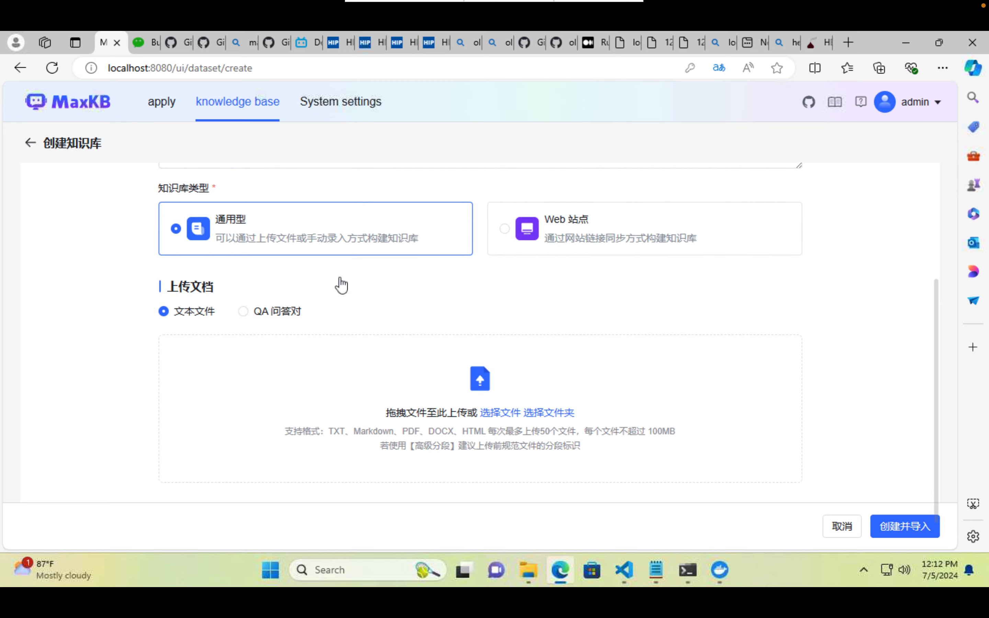
right_click(340, 279)
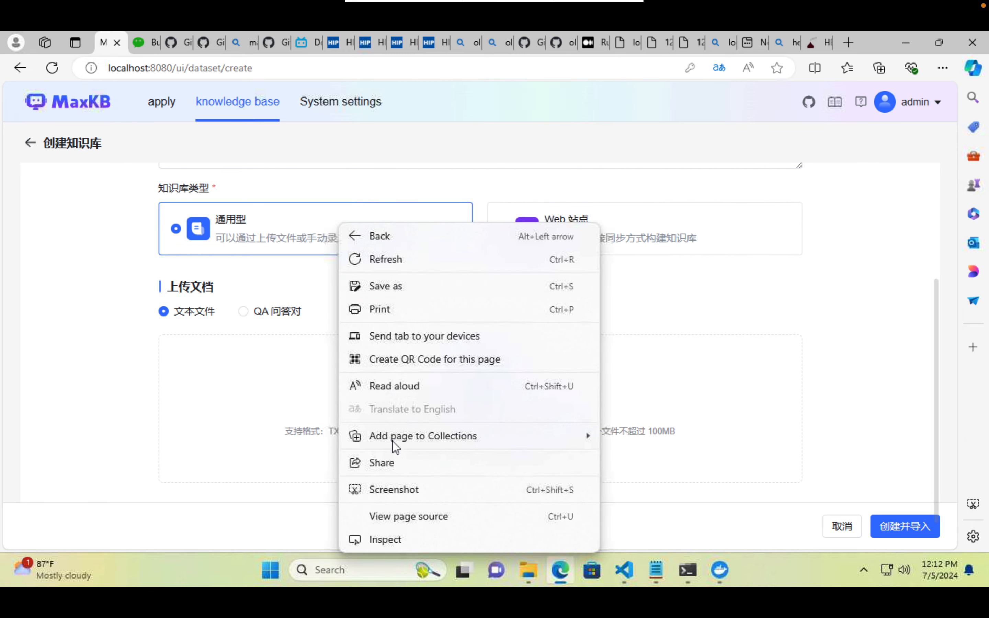
click(323, 331)
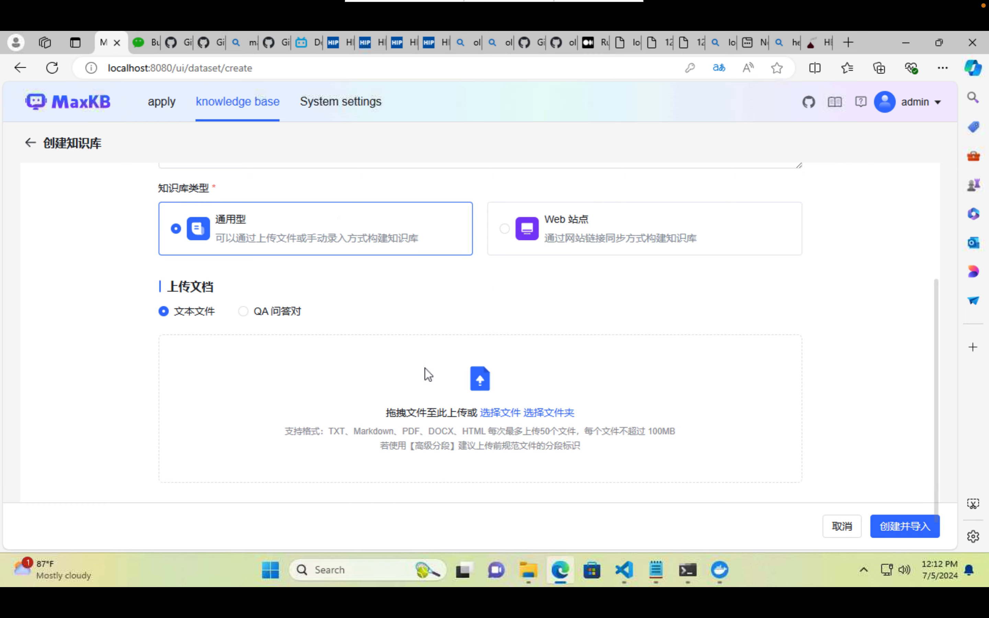
click(748, 68)
click(728, 68)
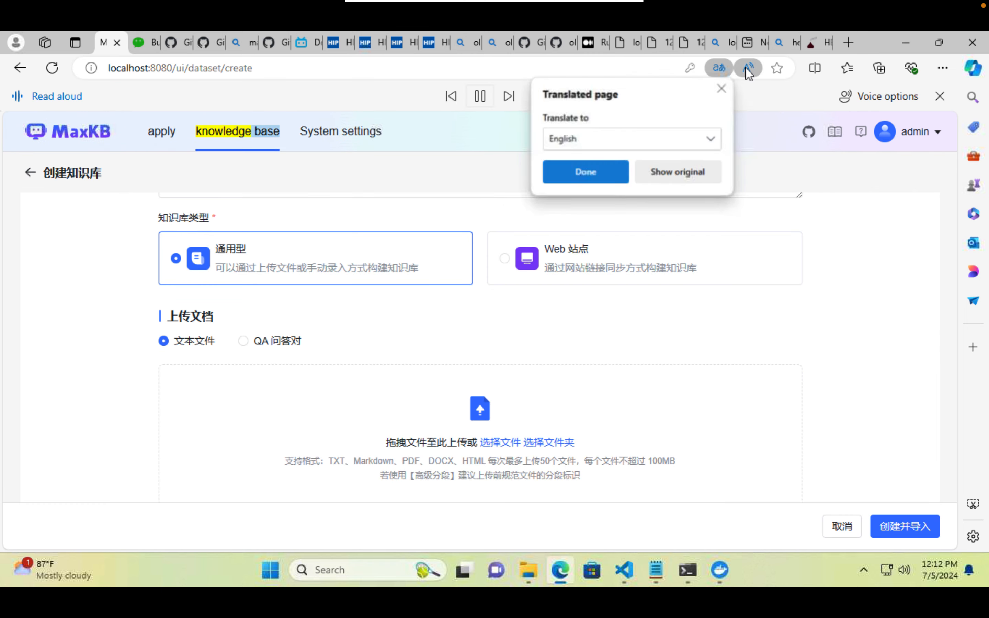
click(748, 73)
click(748, 72)
click(727, 71)
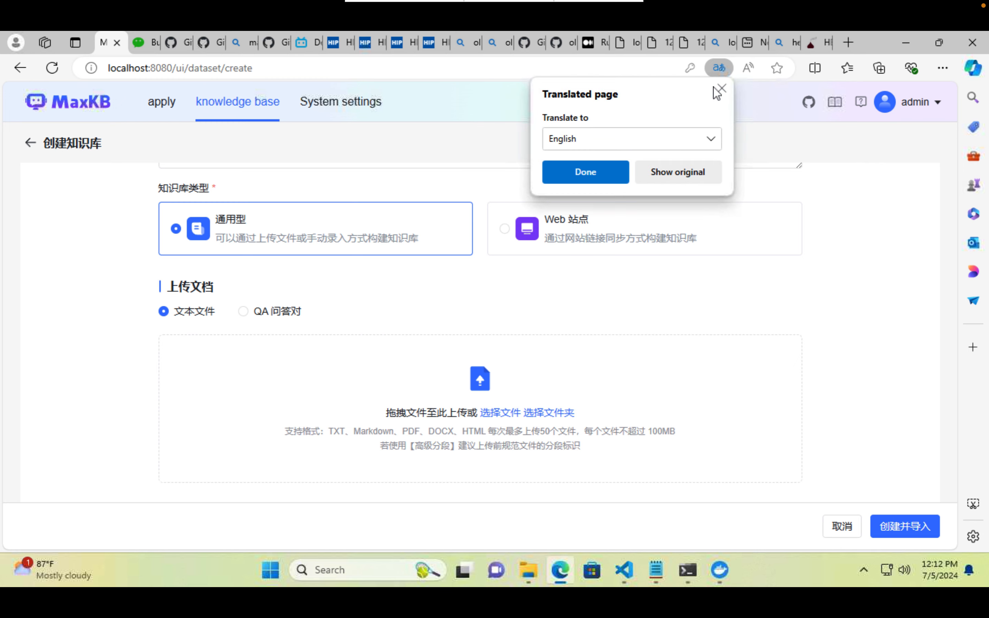
click(618, 171)
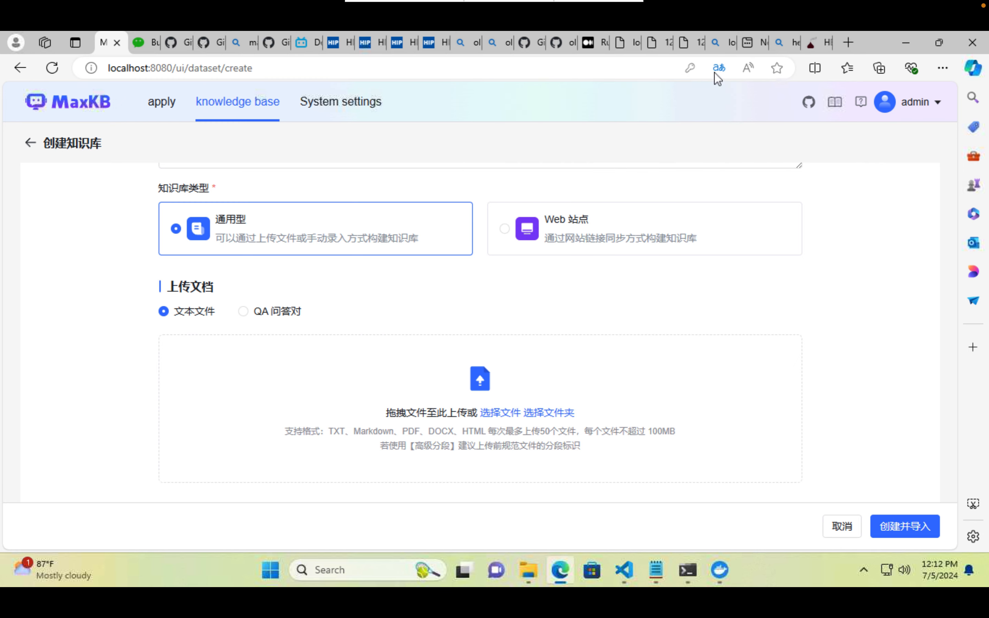
Restore the page's original language and translate the knowledge base creation form into English again.
click(718, 69)
click(691, 176)
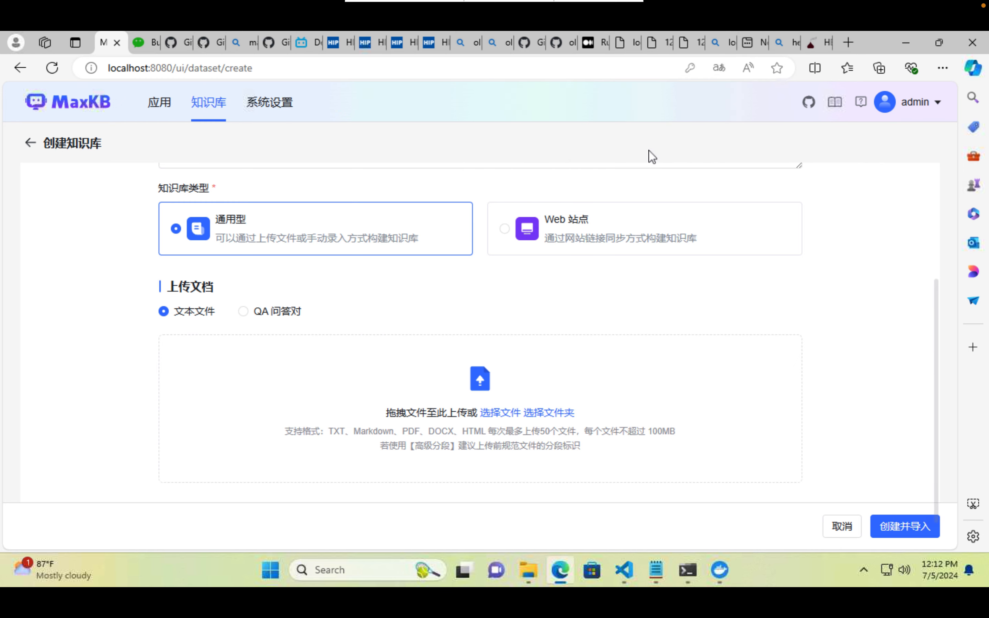
click(720, 71)
click(617, 171)
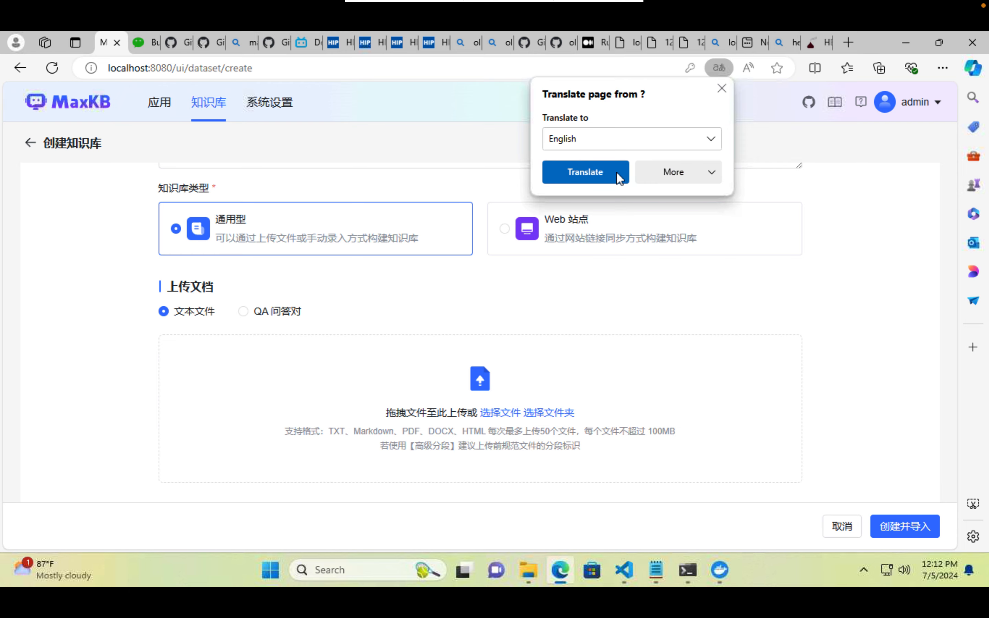
Examine the knowledge base form's basic information, type and document upload options, and return to the application list.
click(557, 311)
scroll(557, 311, down, 1)
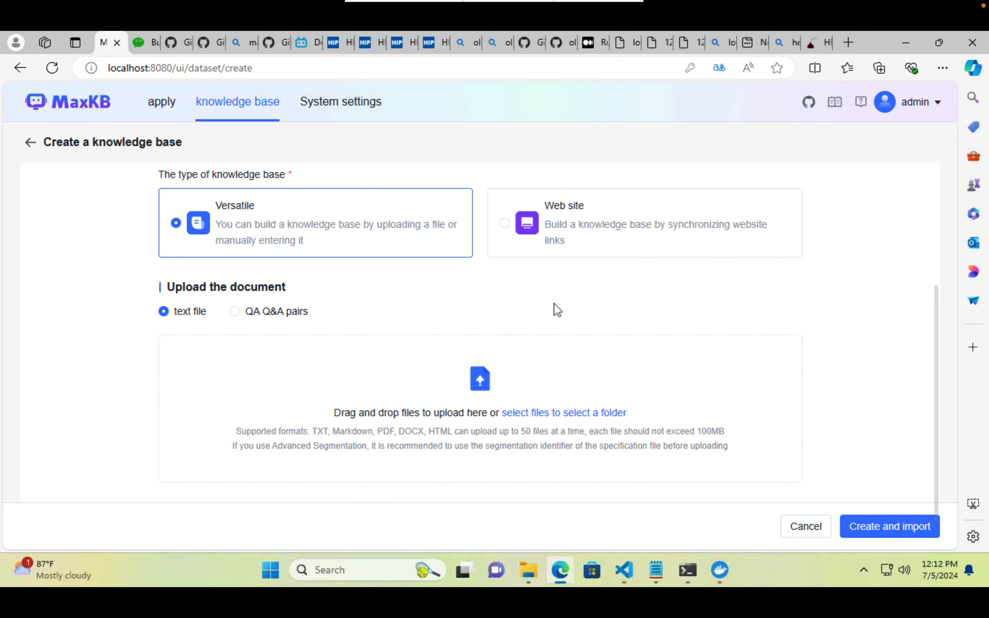
scroll(407, 337, up, 5)
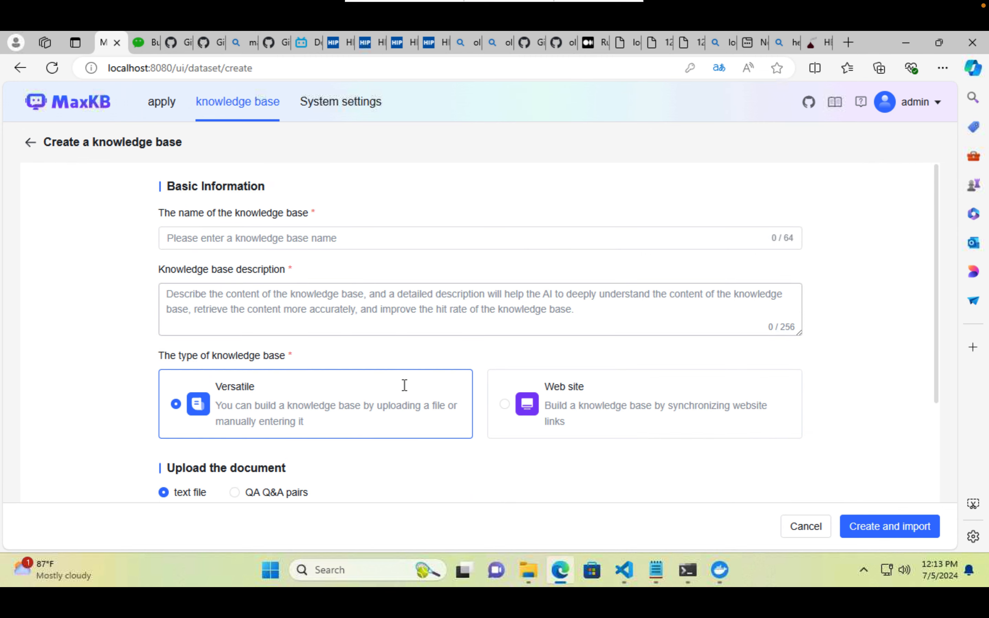
scroll(382, 392, down, 5)
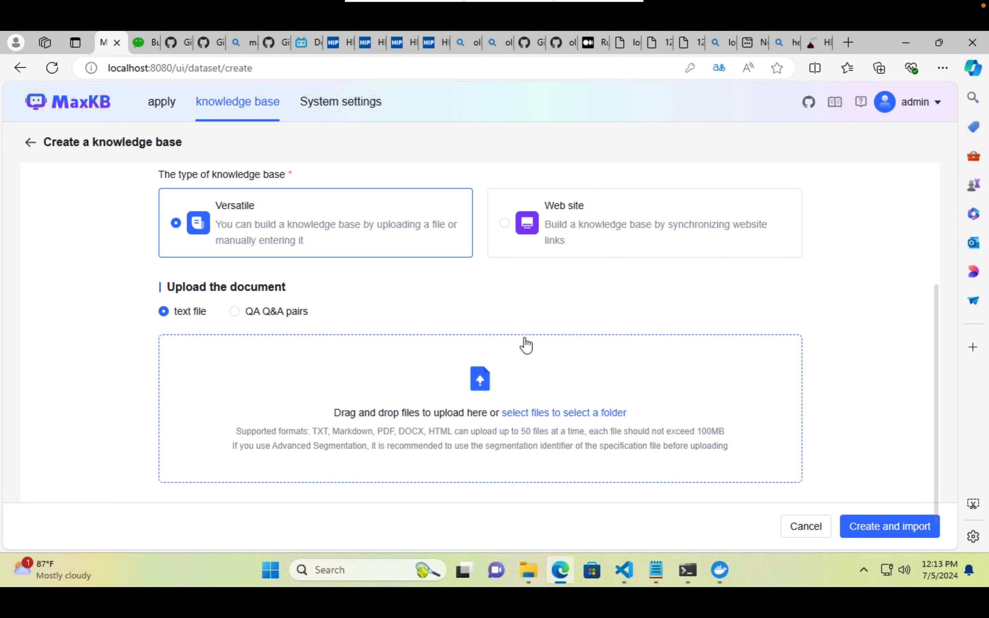
scroll(503, 329, up, 3)
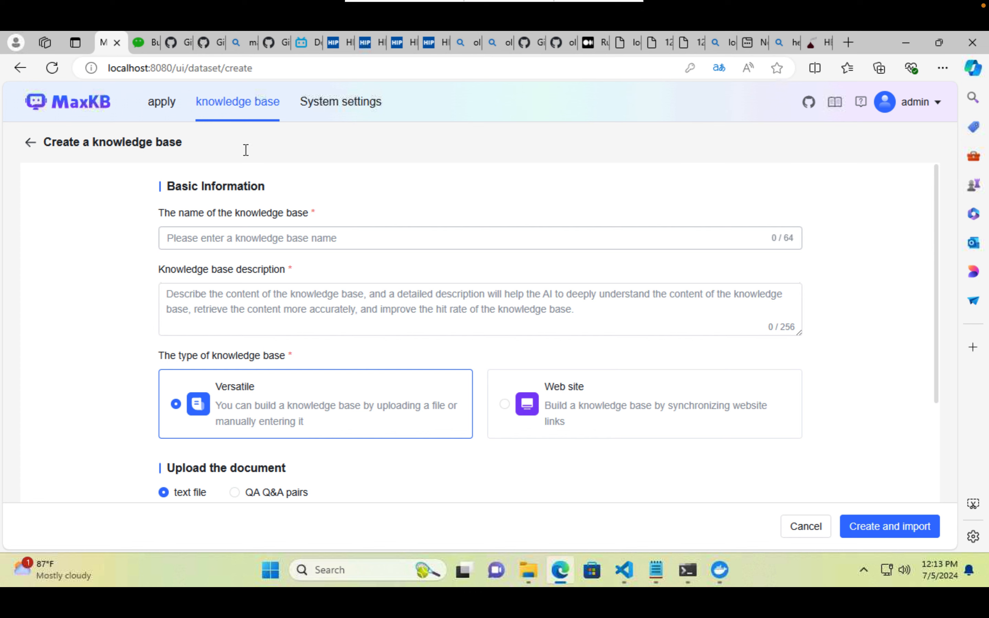
click(173, 103)
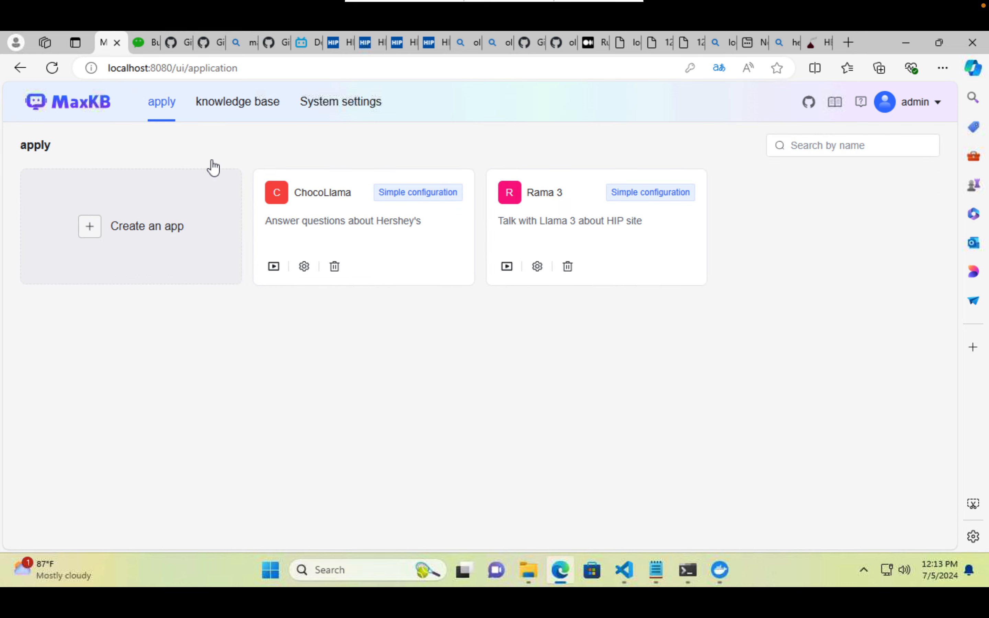